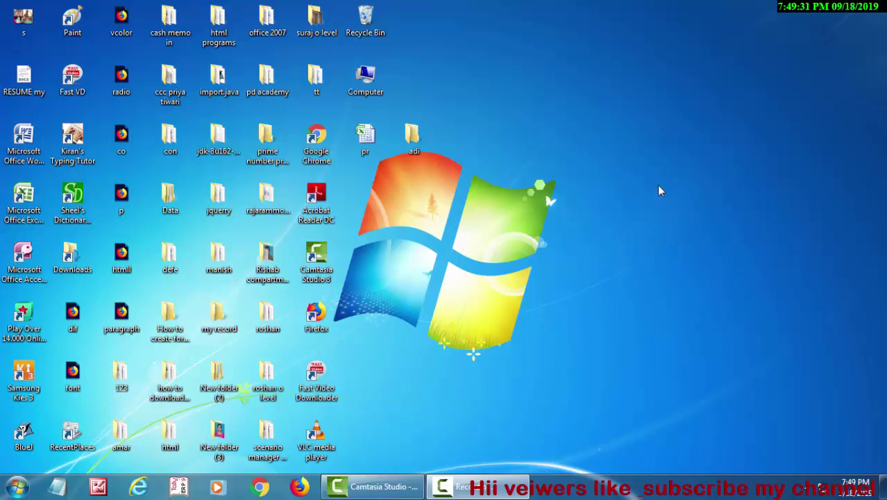
# Refresh the desktop three times from its right-click menu.
pyautogui.rightClick(615, 113)
pyautogui.click(650, 150)
pyautogui.rightClick(648, 153)
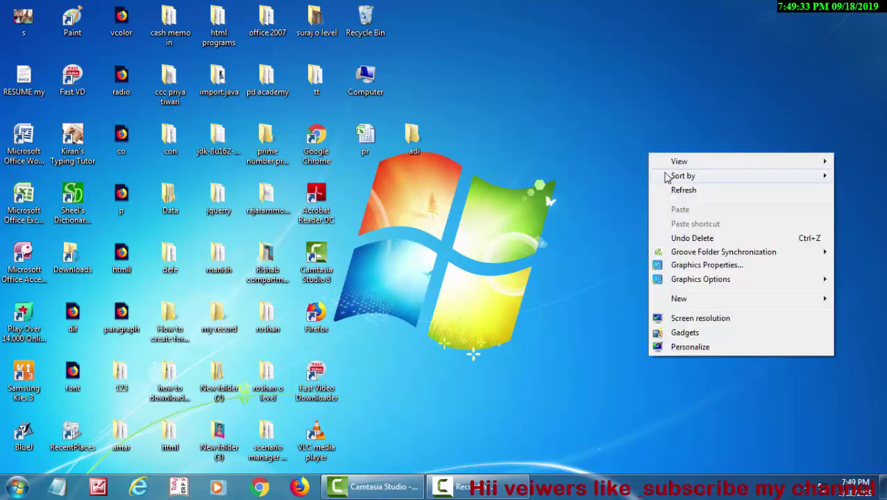
pyautogui.click(669, 190)
pyautogui.rightClick(671, 193)
pyautogui.click(703, 231)
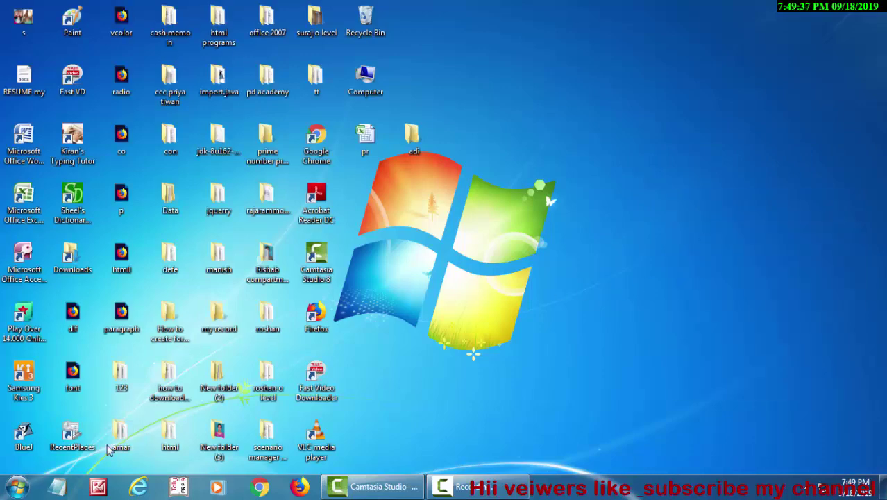
# Launch Microsoft Office Access and create a new blank database.
pyautogui.click(21, 255)
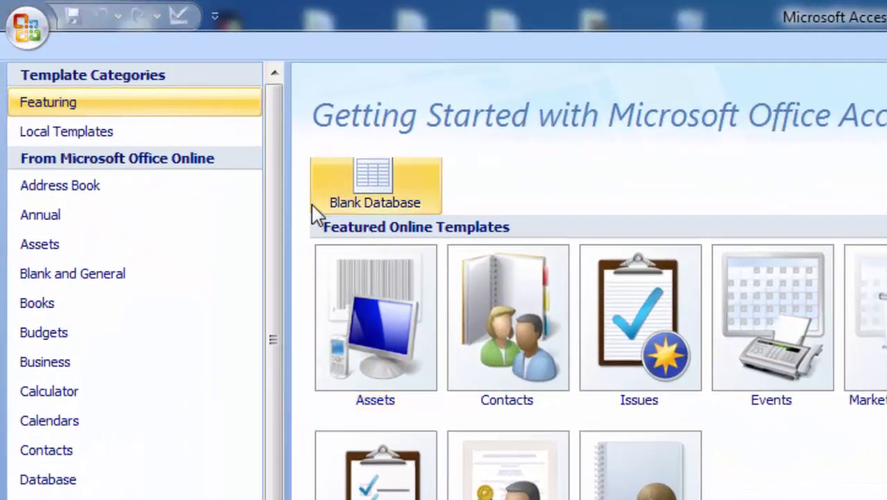
pyautogui.click(398, 199)
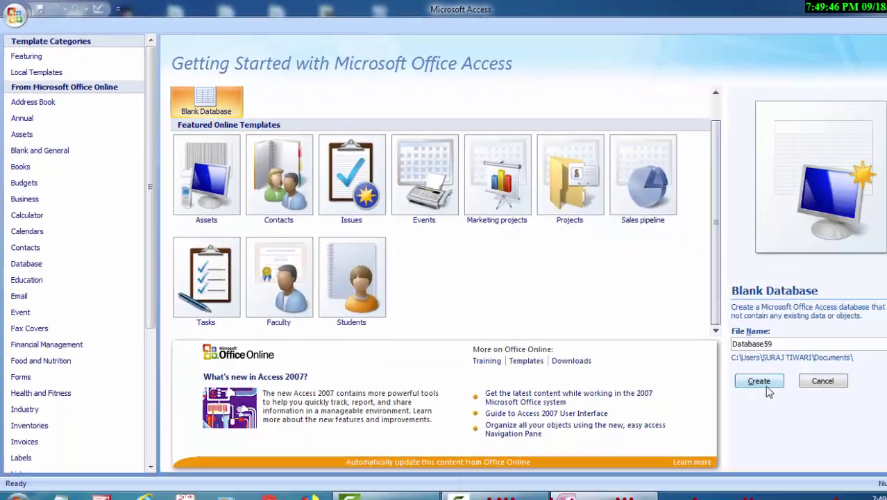
pyautogui.click(763, 383)
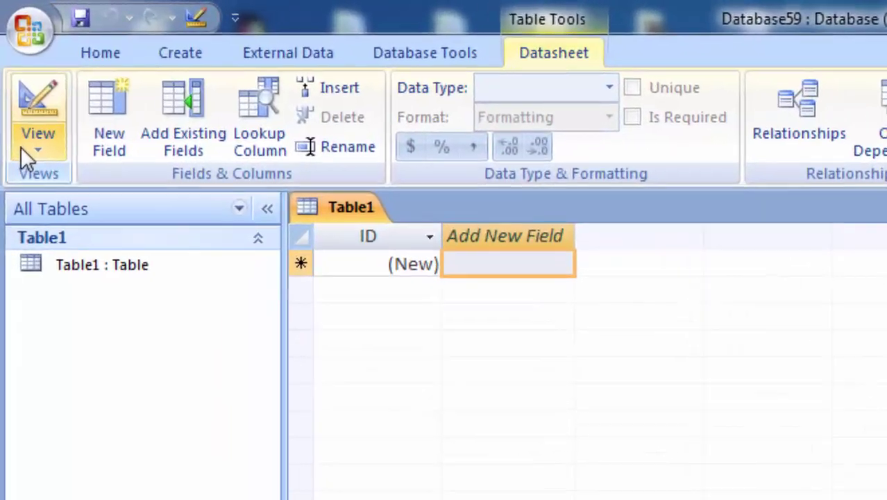
# Switch Table1 to Design view, saving it under the name 'multiply'.
pyautogui.click(20, 74)
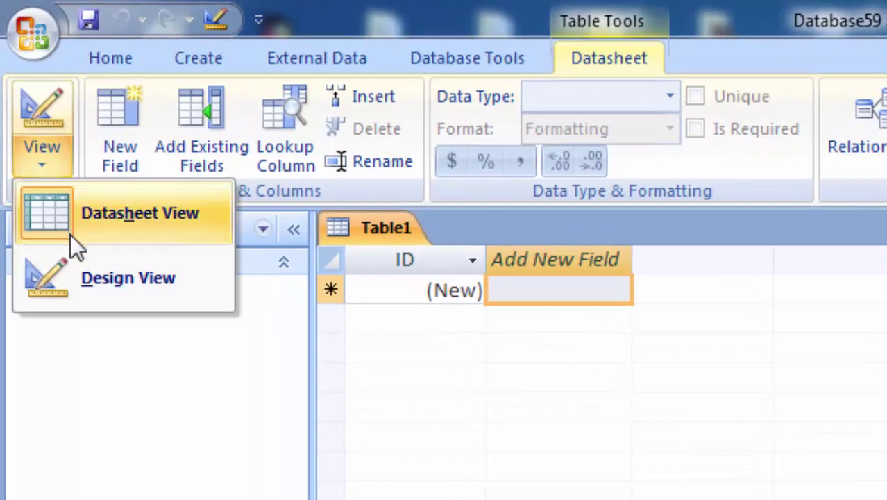
pyautogui.click(113, 292)
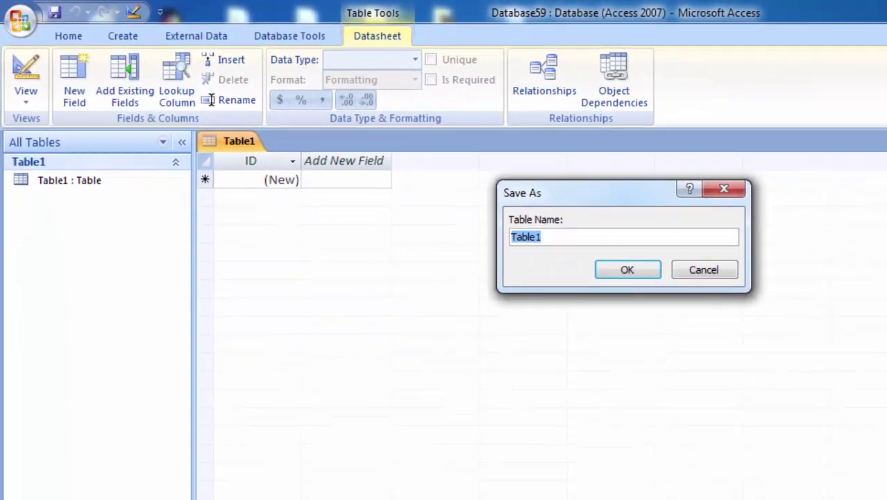
pyautogui.press('BackSpace')
pyautogui.write('m')
pyautogui.write('u')
pyautogui.write('lti')
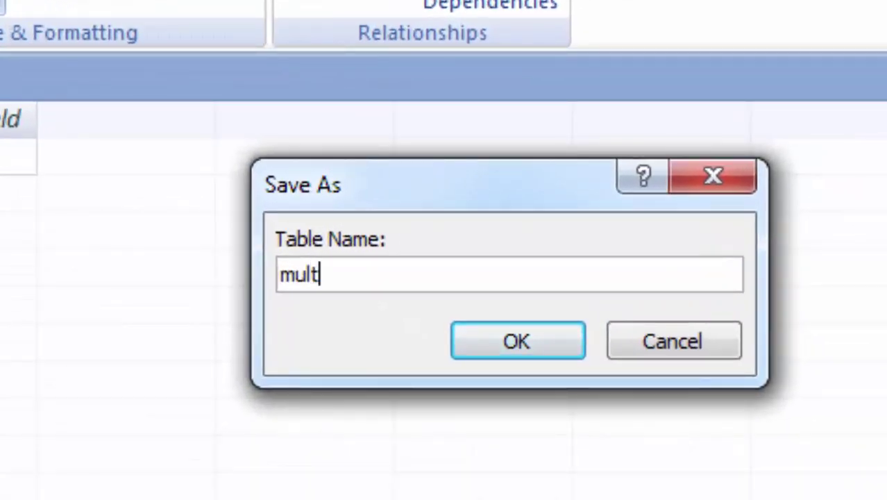
pyautogui.write('pl')
pyautogui.write('y')
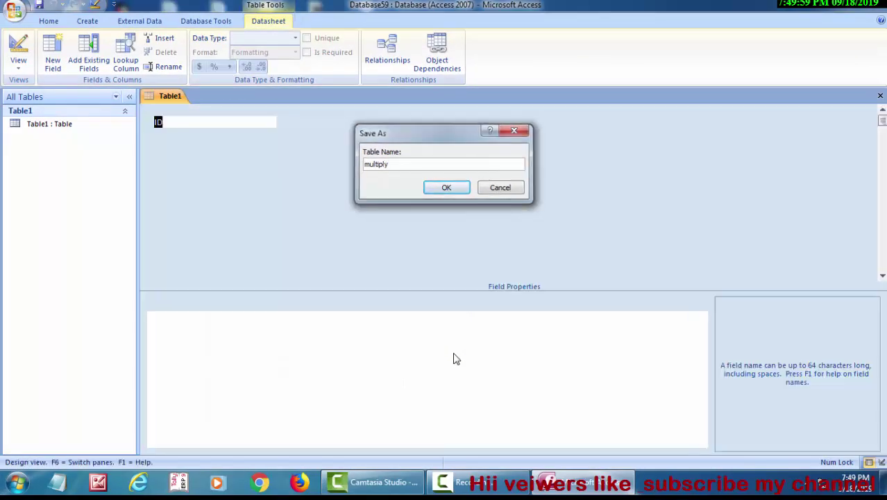
pyautogui.press('Return')
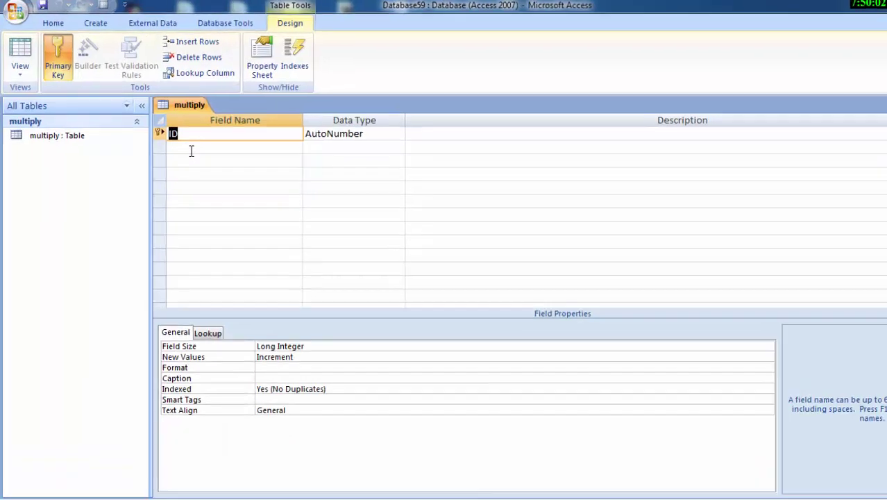
# Enter field names Num1, Num2, Num3 and Num4 below ID, then start a Result field.
pyautogui.click(176, 136)
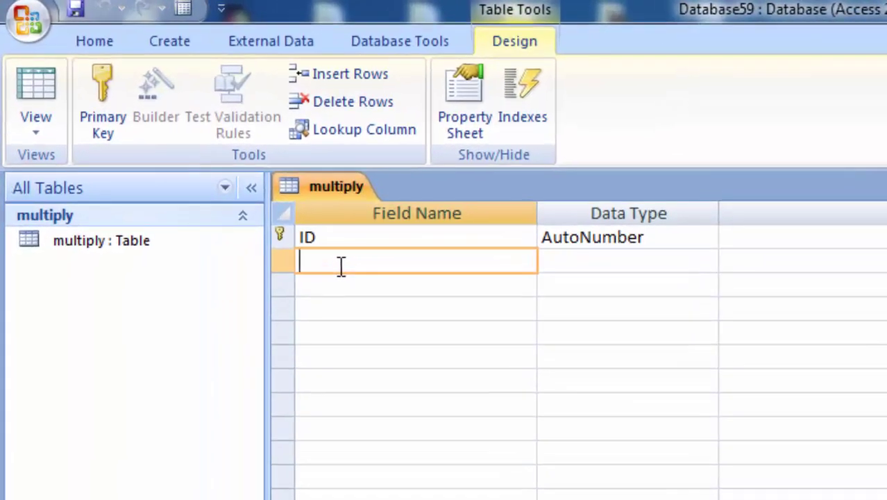
pyautogui.write('Num1')
pyautogui.press('Tab')
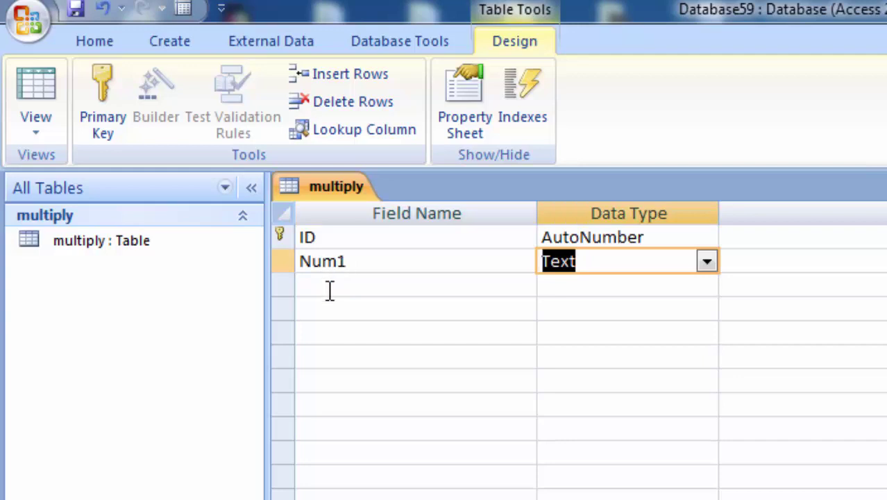
pyautogui.click(334, 288)
pyautogui.write('Nu')
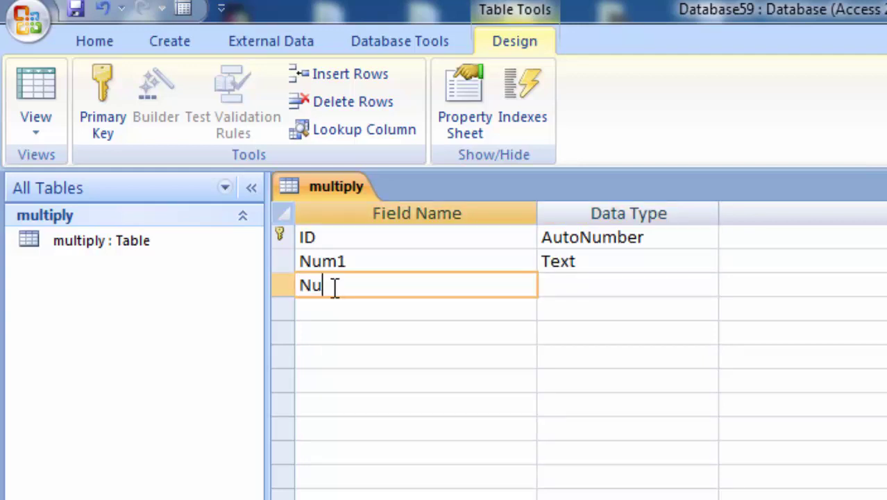
pyautogui.write('m2')
pyautogui.press('Tab')
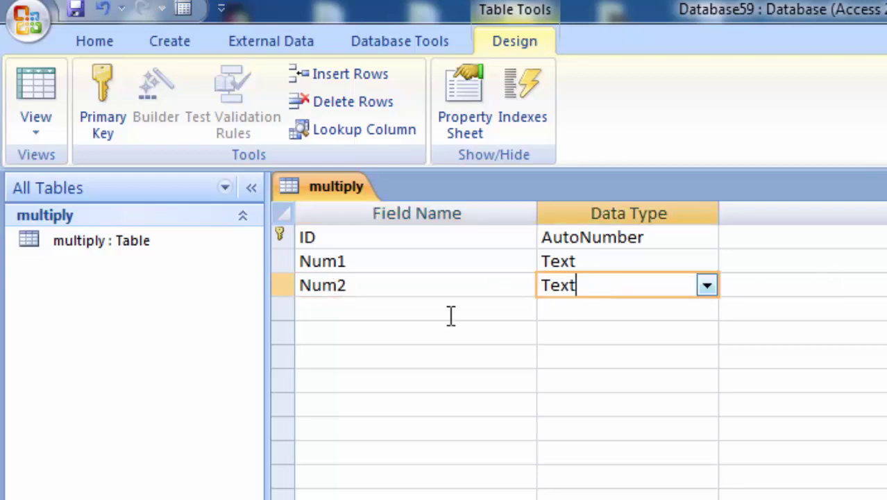
pyautogui.click(389, 306)
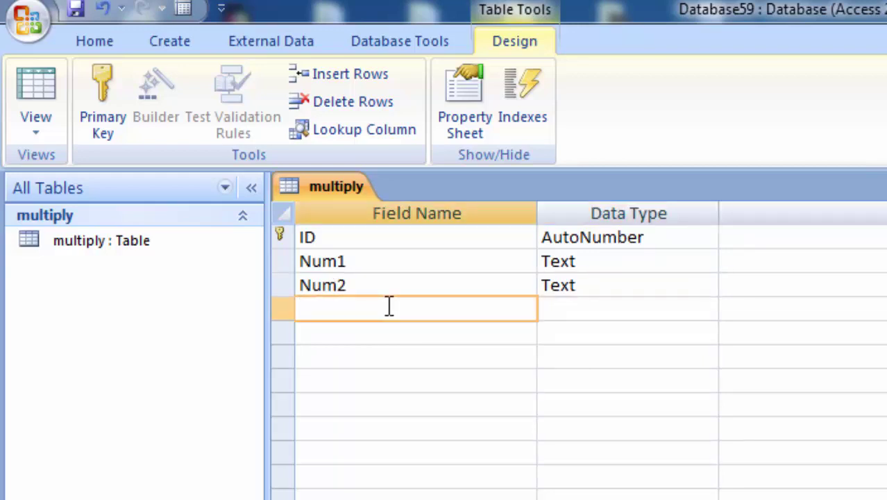
pyautogui.write('Num3')
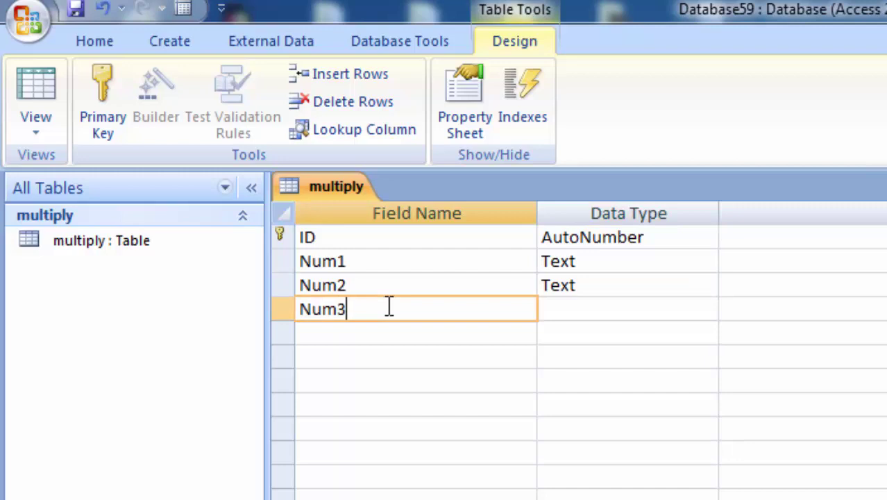
pyautogui.click(386, 331)
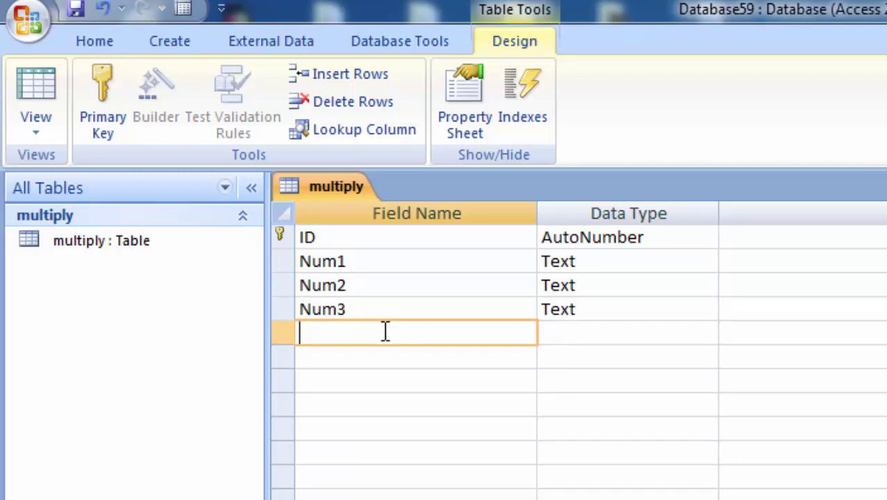
pyautogui.write('Num4')
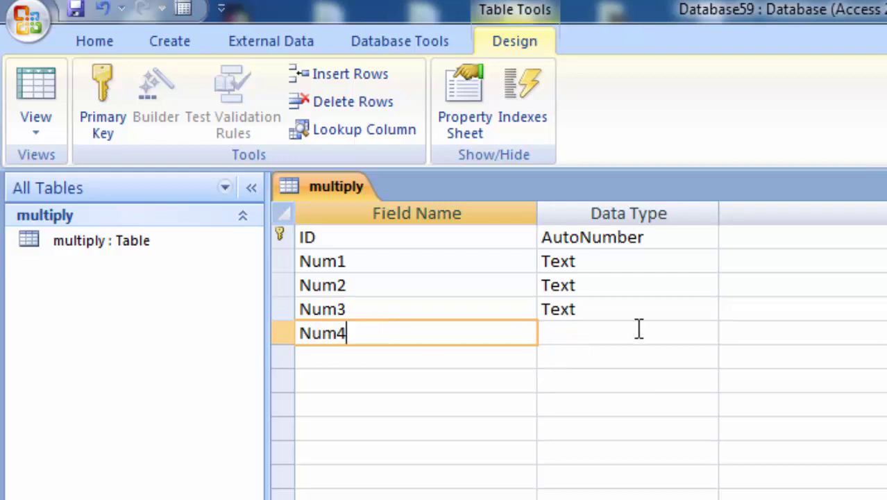
pyautogui.click(637, 329)
pyautogui.click(450, 355)
pyautogui.write('Result')
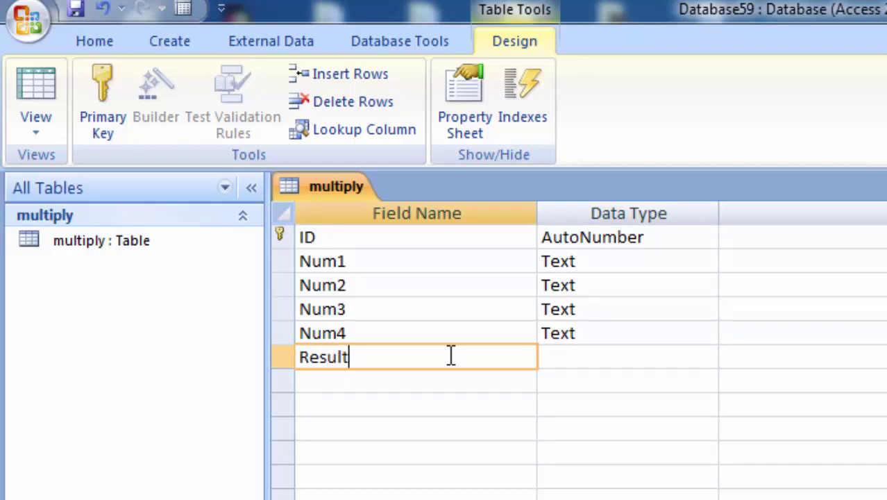
# Change the Result and Num4 data types to Number.
pyautogui.click(603, 360)
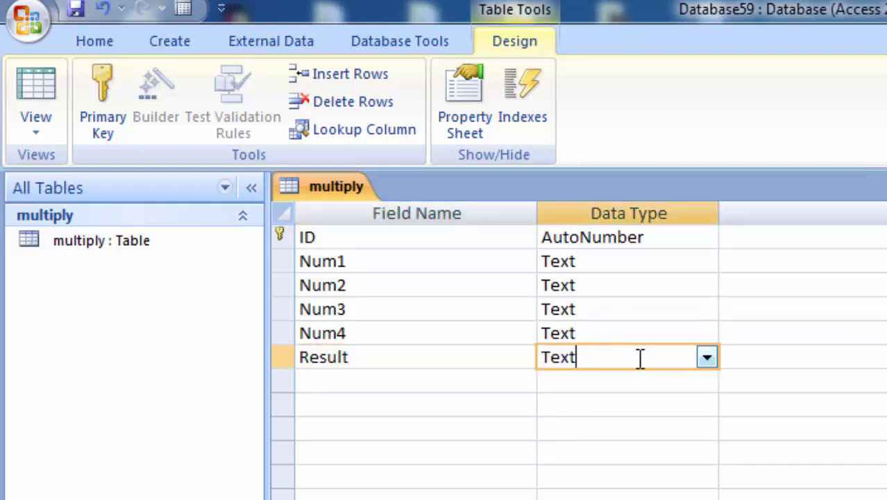
pyautogui.click(706, 358)
pyautogui.click(677, 428)
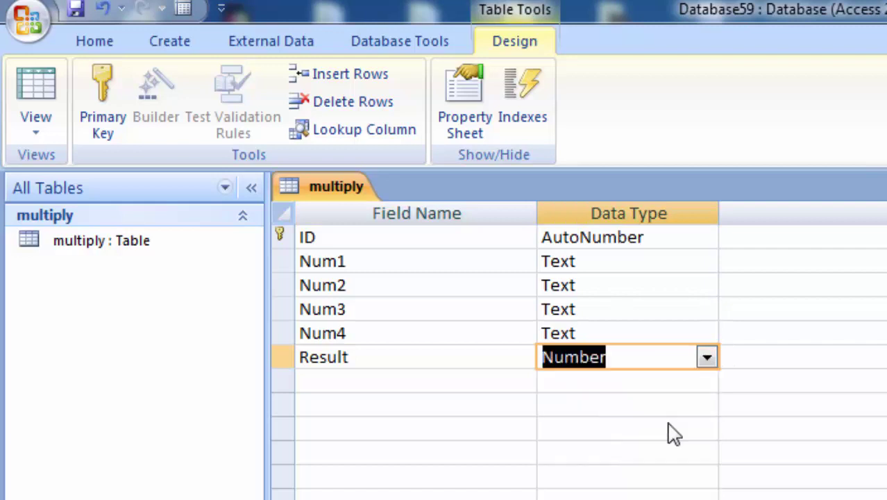
pyautogui.click(672, 335)
pyautogui.click(706, 334)
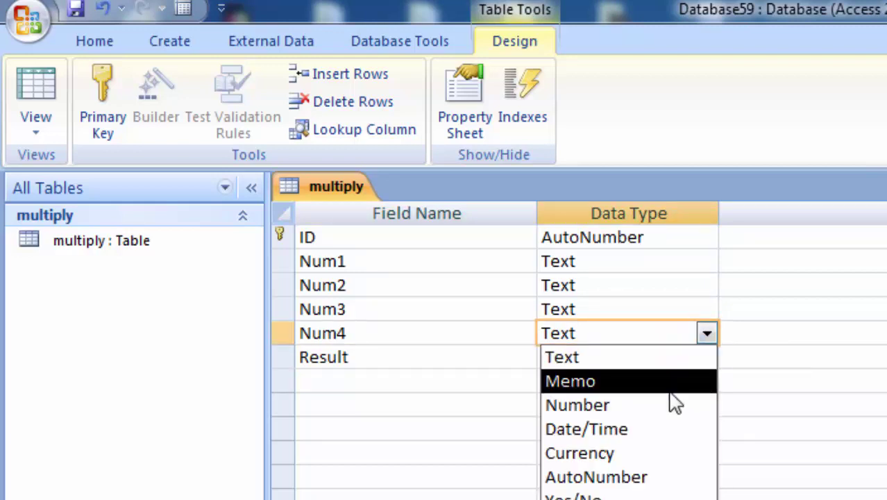
pyautogui.click(665, 404)
# Change the Num3, Num2 and Num1 data types to Number.
pyautogui.click(682, 309)
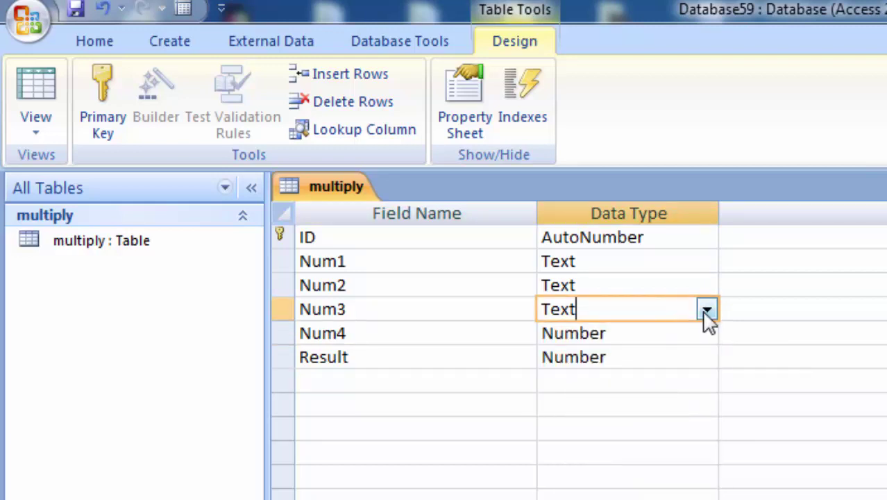
pyautogui.click(706, 310)
pyautogui.click(667, 381)
pyautogui.click(659, 285)
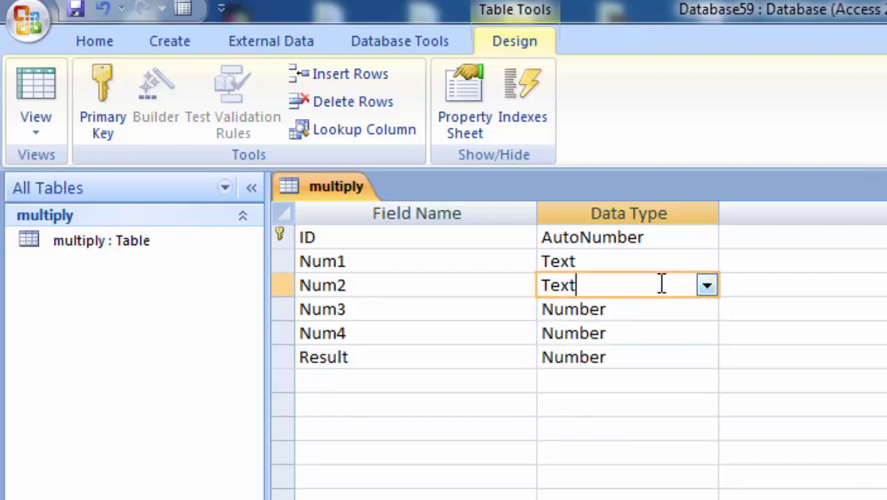
pyautogui.click(706, 285)
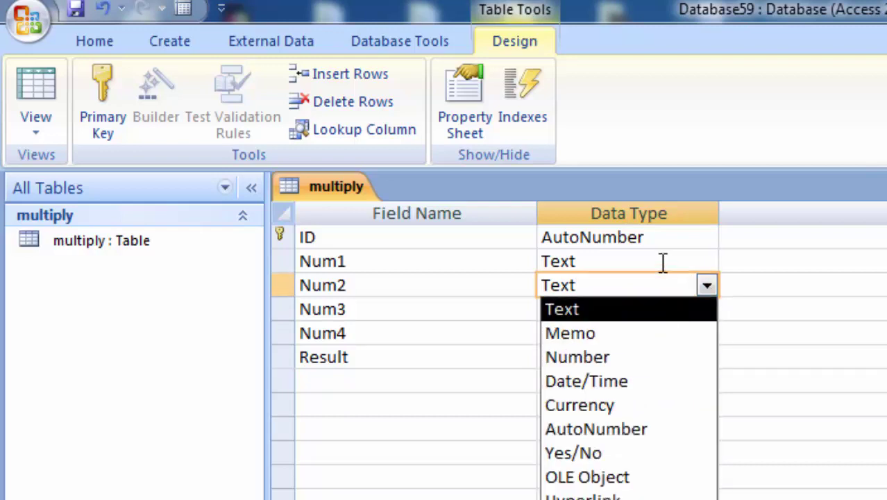
pyautogui.click(643, 359)
pyautogui.click(644, 261)
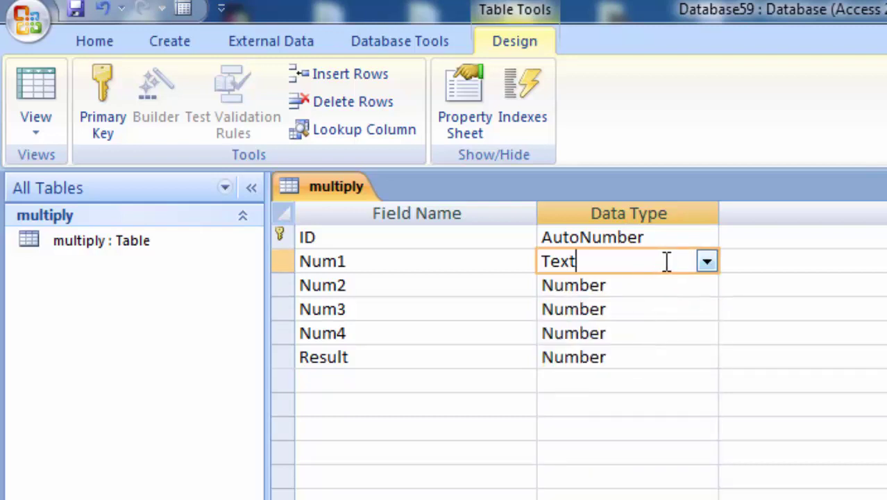
pyautogui.click(706, 263)
pyautogui.click(590, 298)
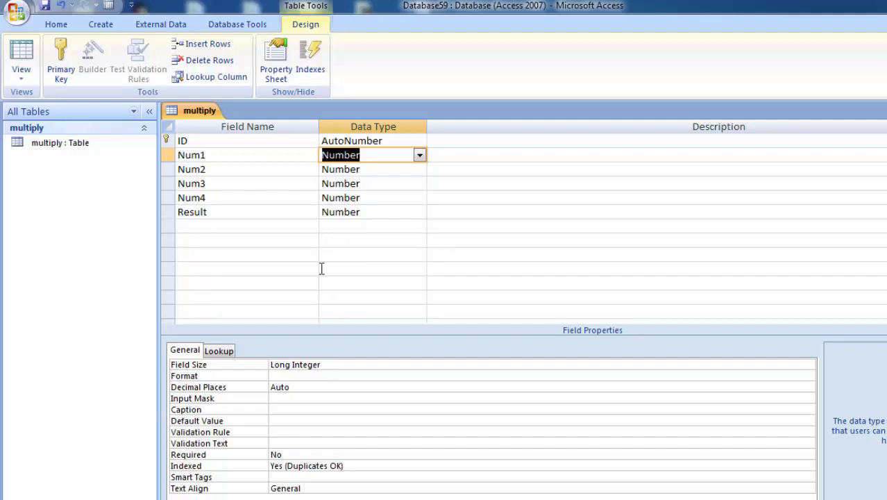
# Give Num1 a Decimal field size with Scale 3.
pyautogui.click(280, 156)
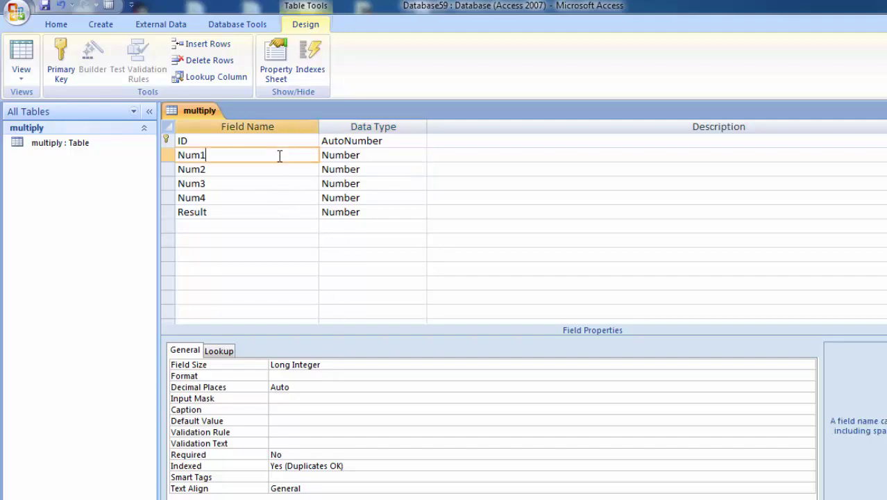
pyautogui.click(392, 160)
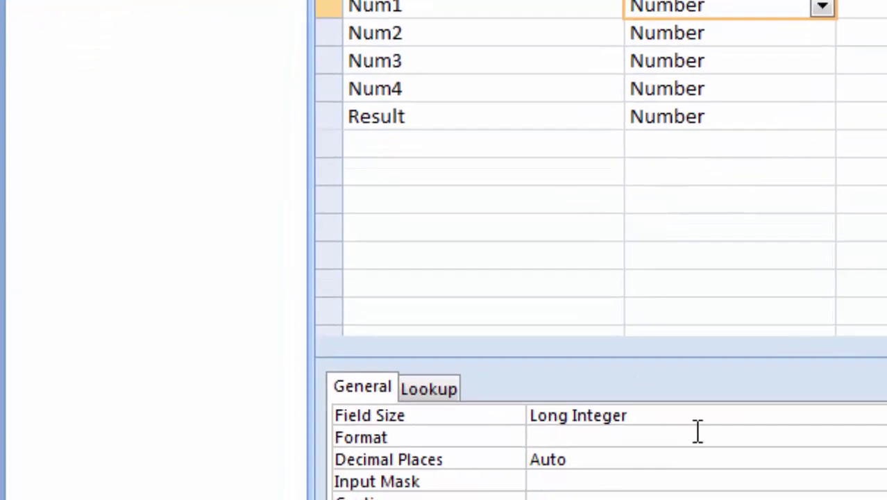
pyautogui.click(363, 365)
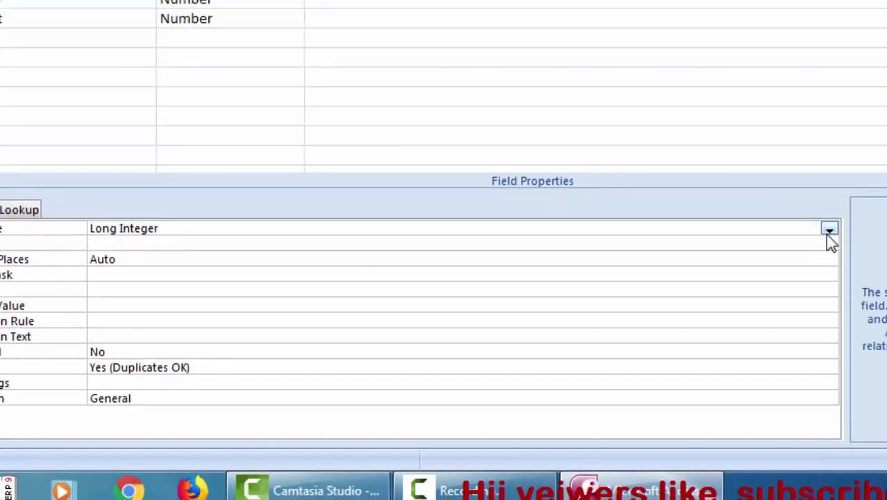
pyautogui.click(827, 233)
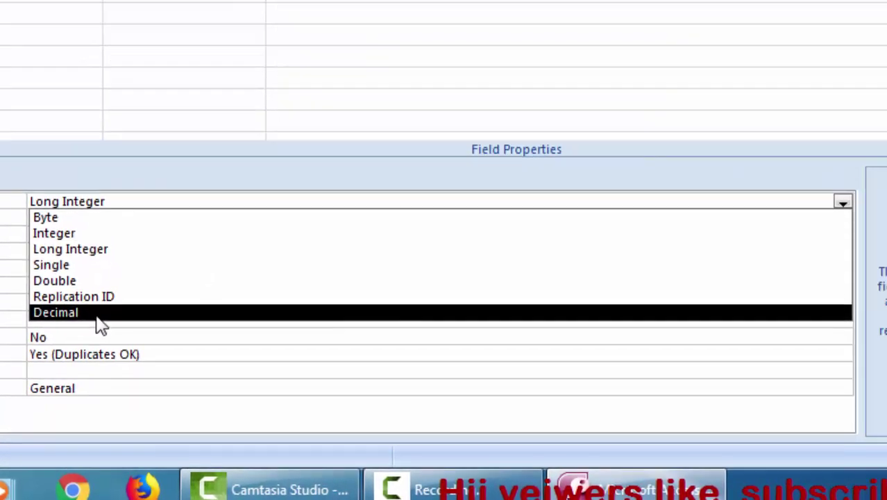
pyautogui.click(110, 285)
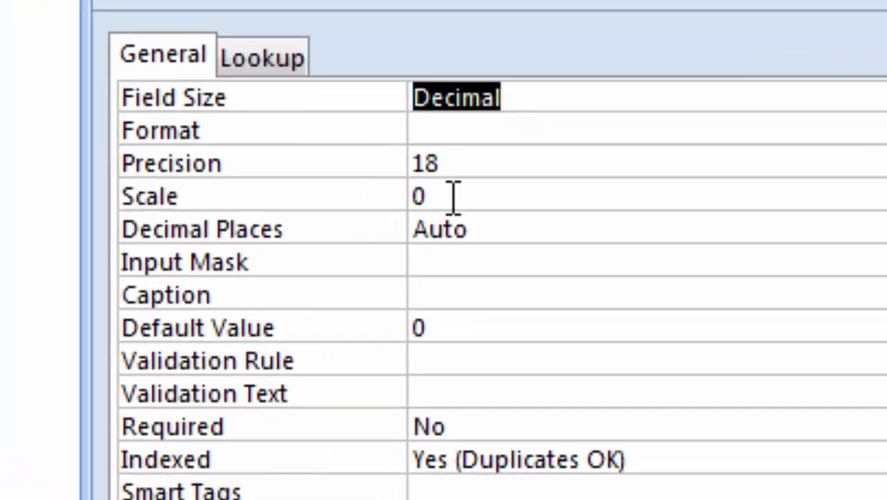
pyautogui.click(453, 198)
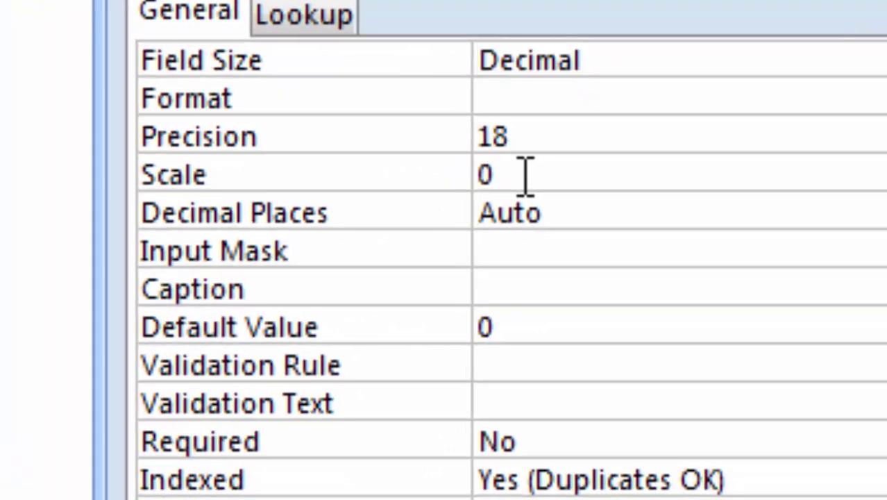
pyautogui.press('BackSpace')
pyautogui.write('3')
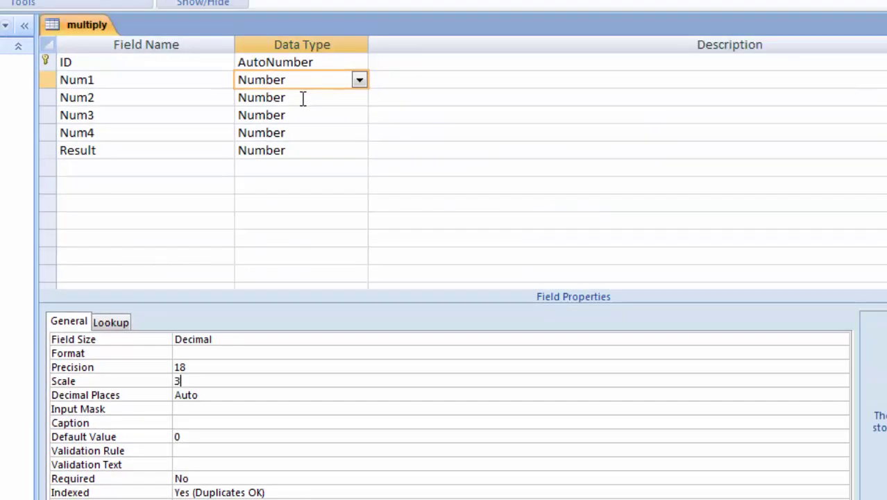
# Set Num2's field size to Decimal and clear its Scale value.
pyautogui.click(302, 98)
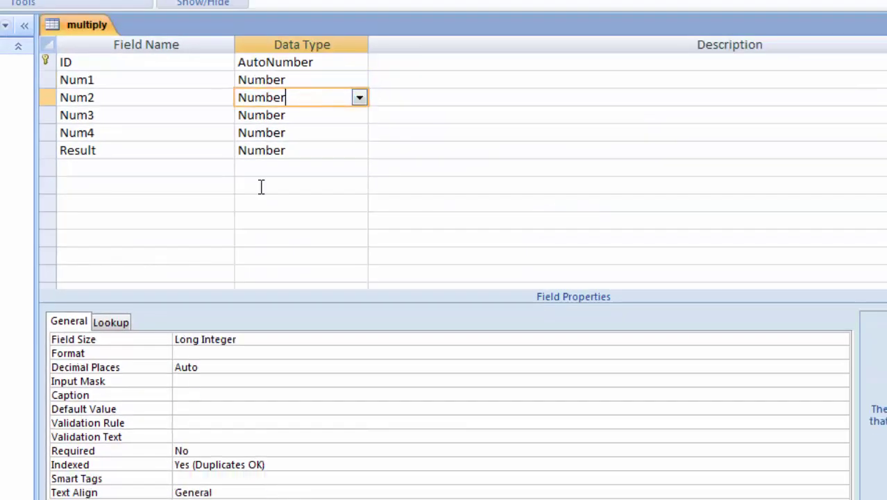
pyautogui.click(291, 338)
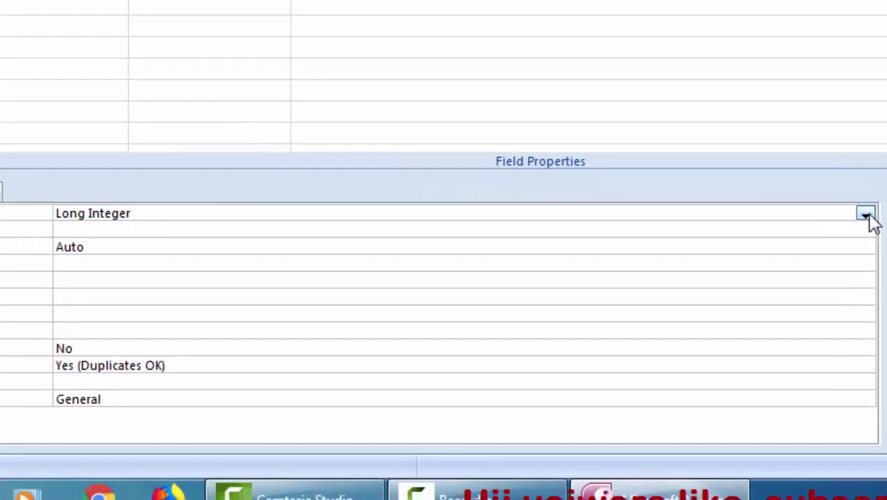
pyautogui.click(865, 214)
pyautogui.click(746, 324)
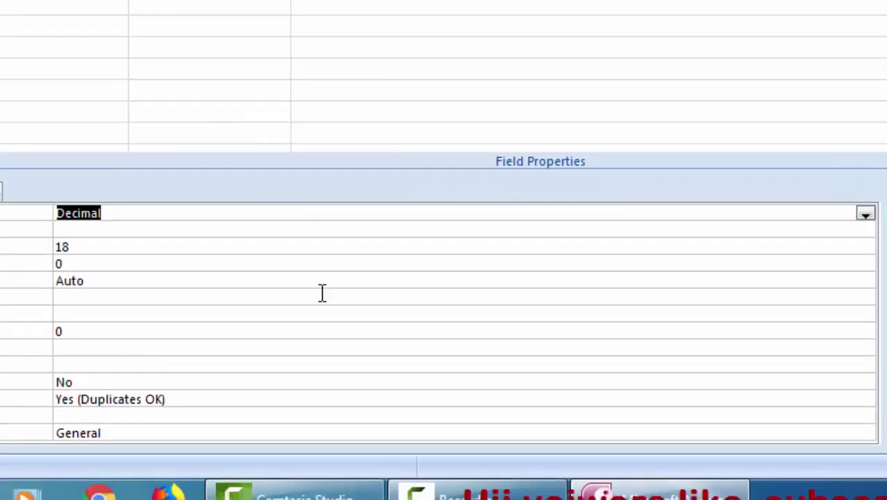
pyautogui.click(93, 264)
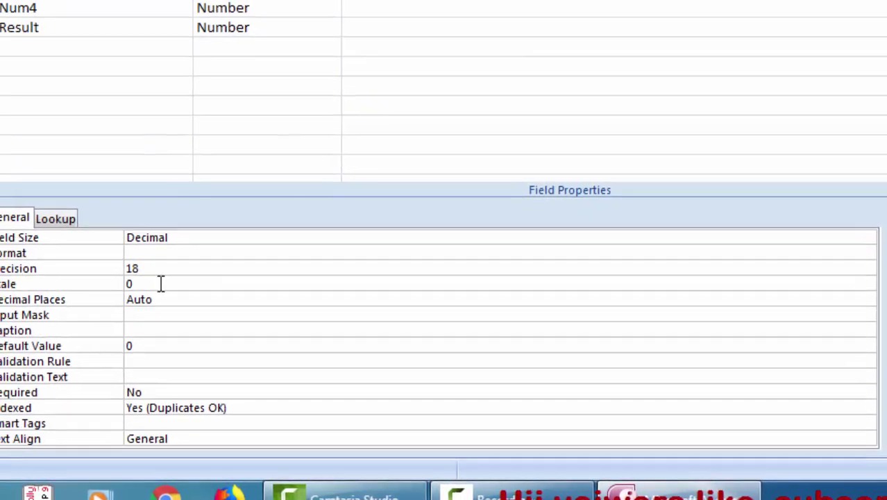
pyautogui.press('BackSpace')
pyautogui.write('3')
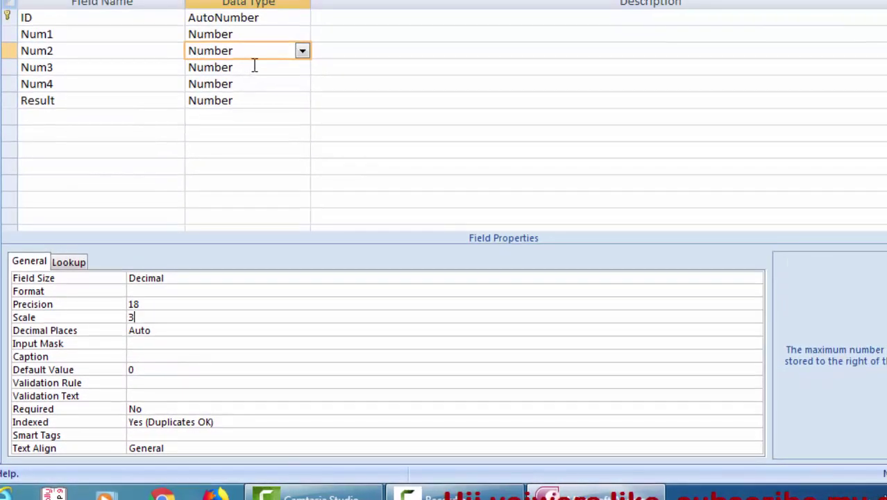
# Set the Num3 and Num4 field sizes to Decimal.
pyautogui.click(249, 73)
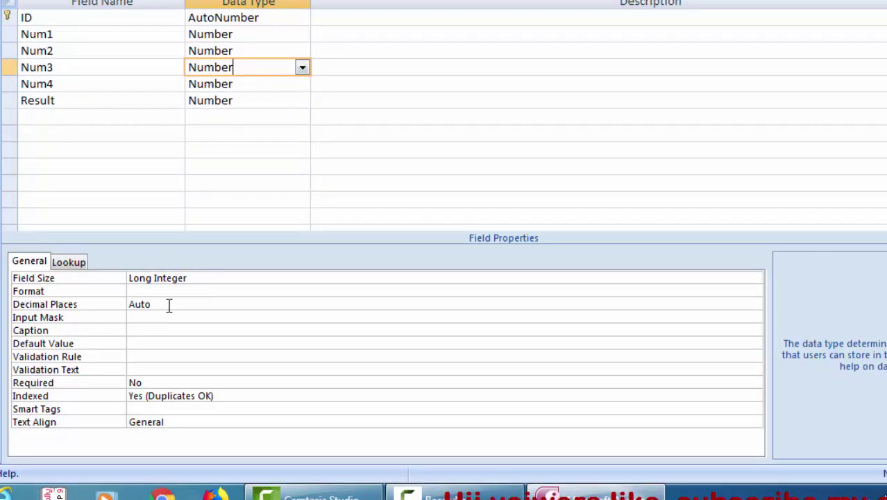
pyautogui.click(206, 278)
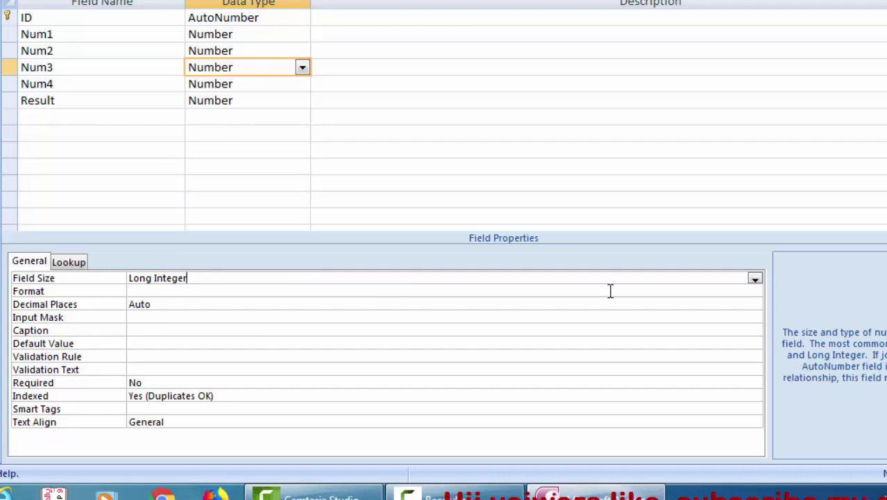
pyautogui.click(762, 278)
pyautogui.click(149, 364)
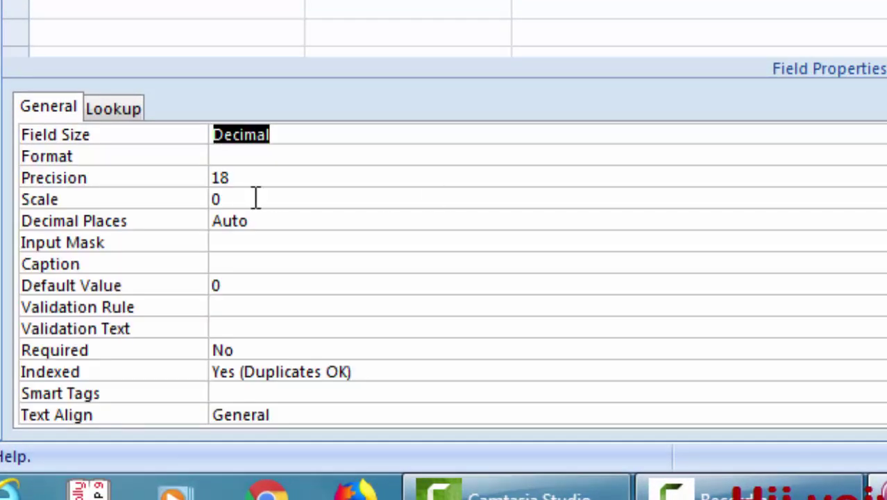
pyautogui.click(231, 201)
pyautogui.write('3')
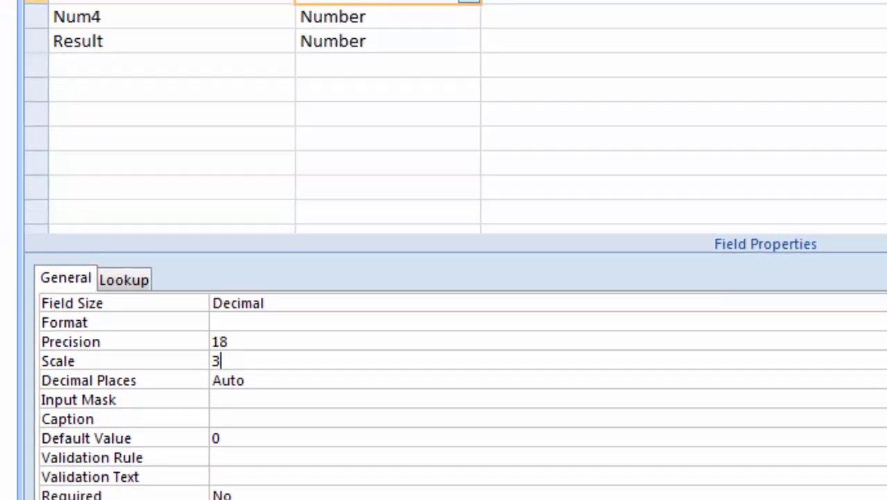
pyautogui.click(357, 137)
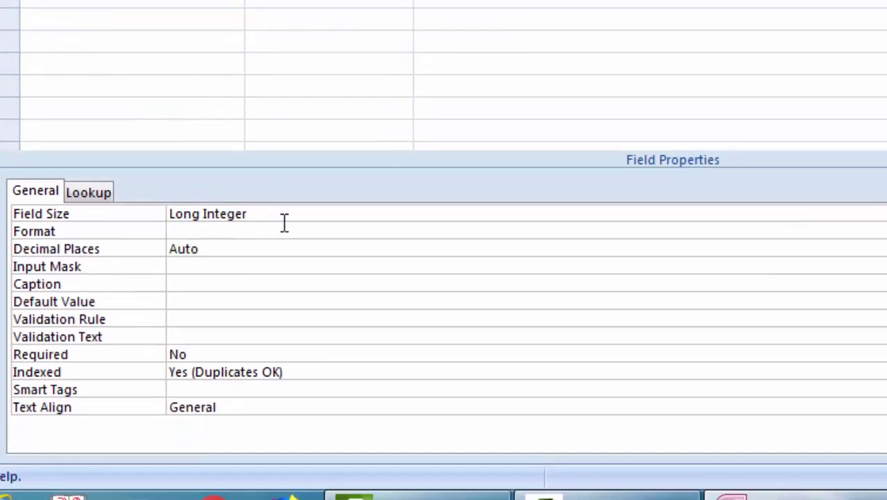
pyautogui.click(422, 398)
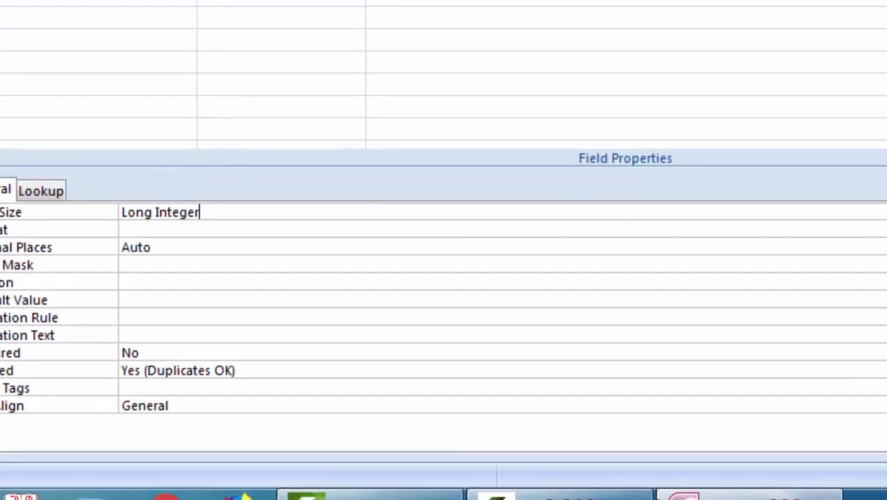
pyautogui.click(845, 208)
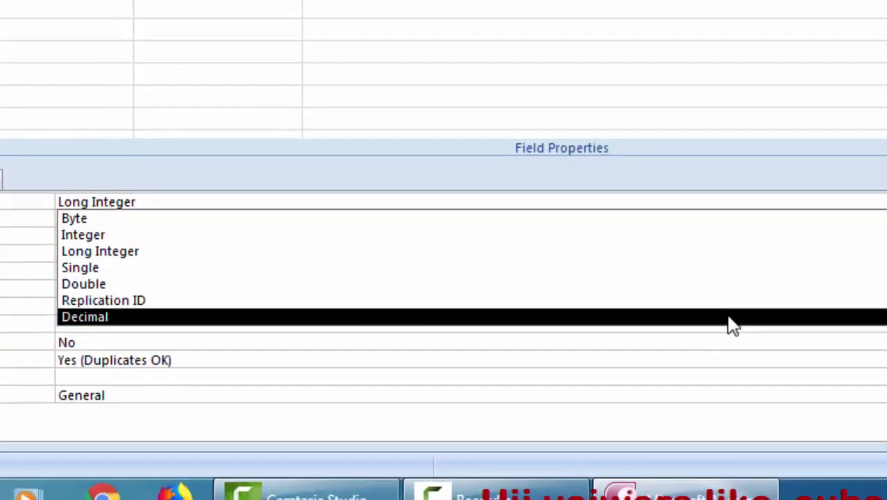
pyautogui.click(728, 321)
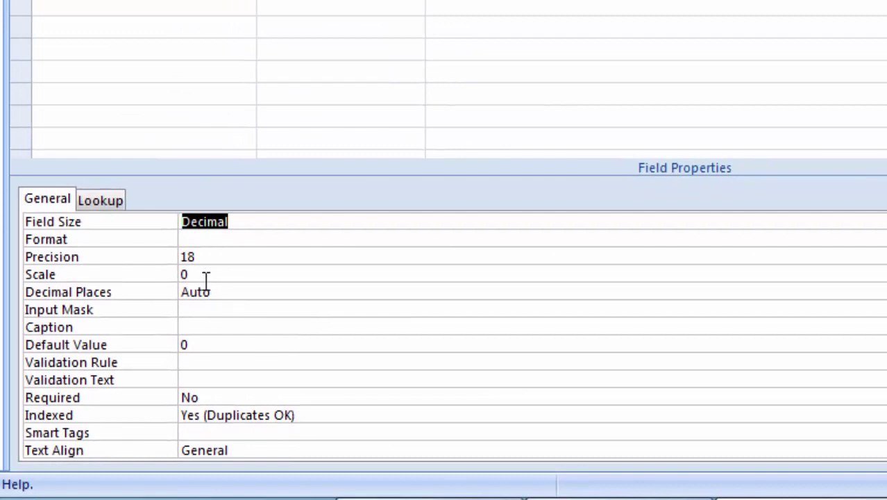
pyautogui.click(205, 274)
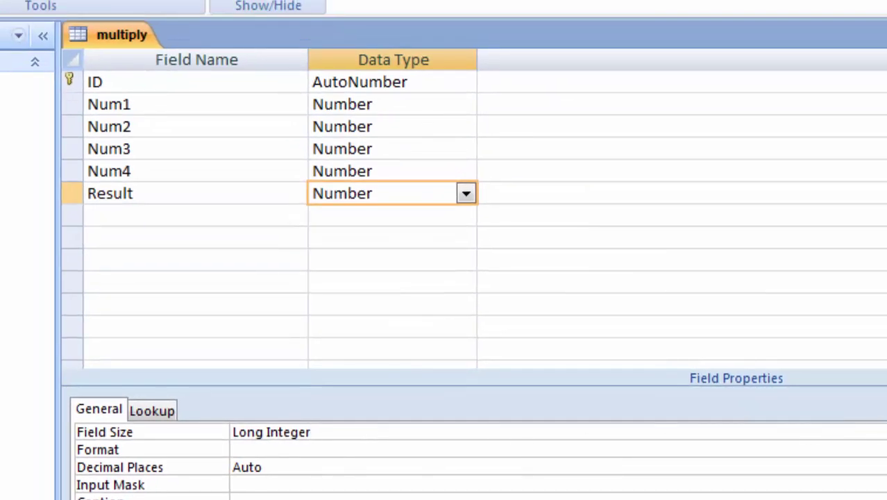
# Give the Result field a Decimal field size with Scale 3.
pyautogui.click(881, 432)
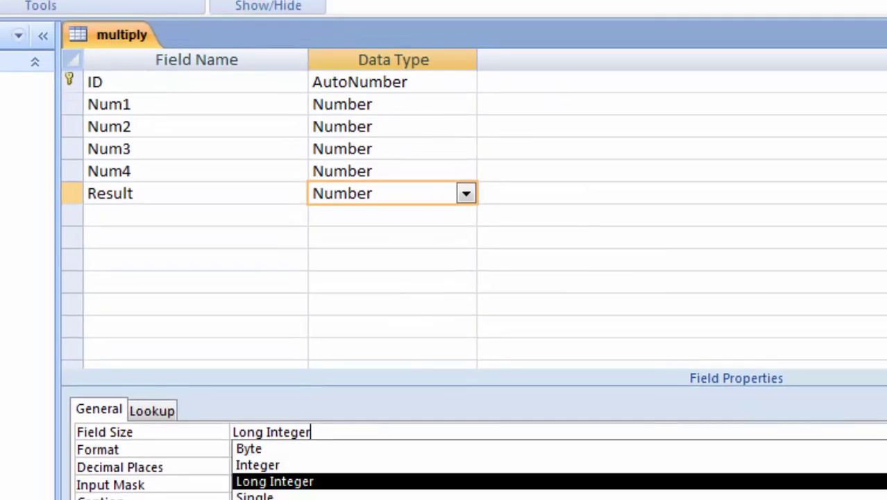
pyautogui.click(277, 497)
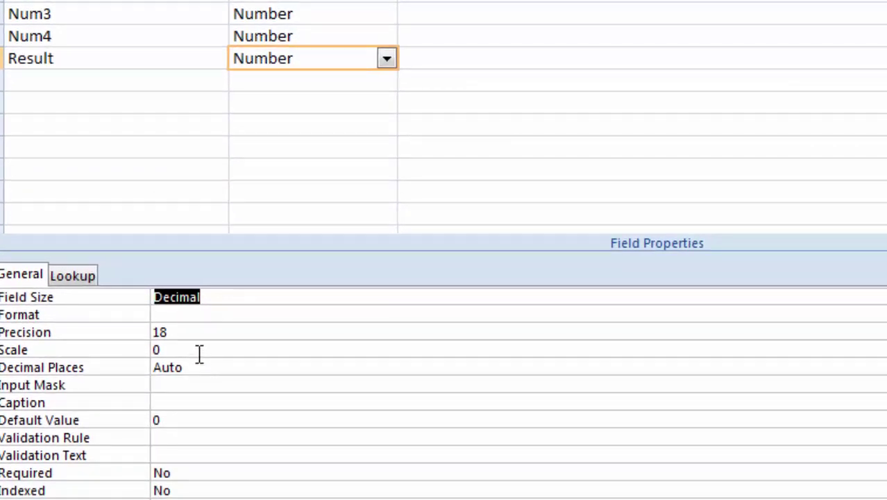
pyautogui.click(199, 355)
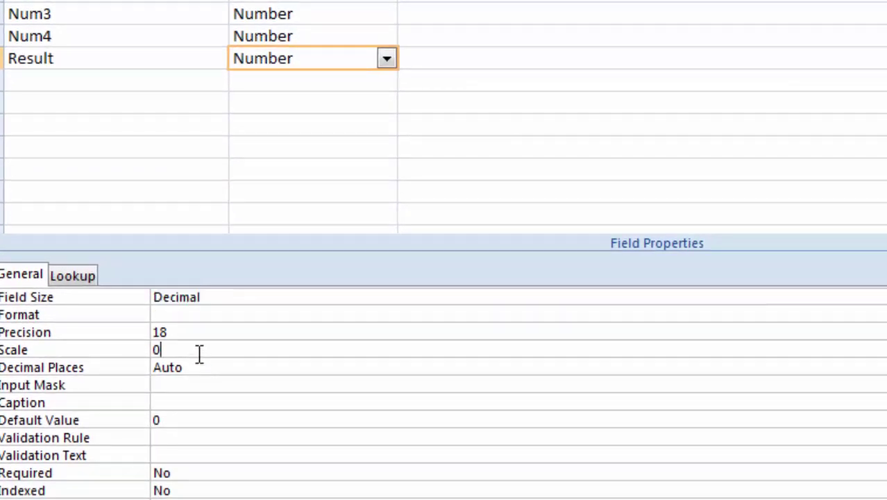
pyautogui.press('BackSpace')
pyautogui.write('3')
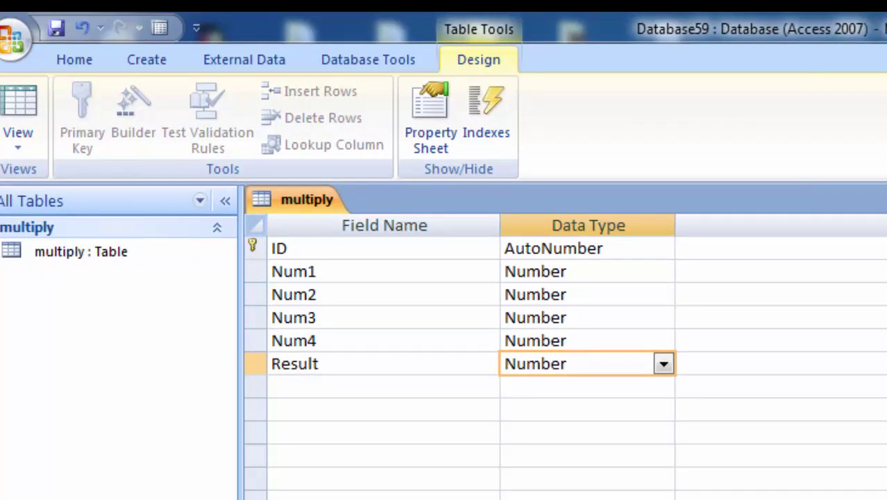
# Save the multiply table and switch it to Datasheet view.
pyautogui.click(20, 129)
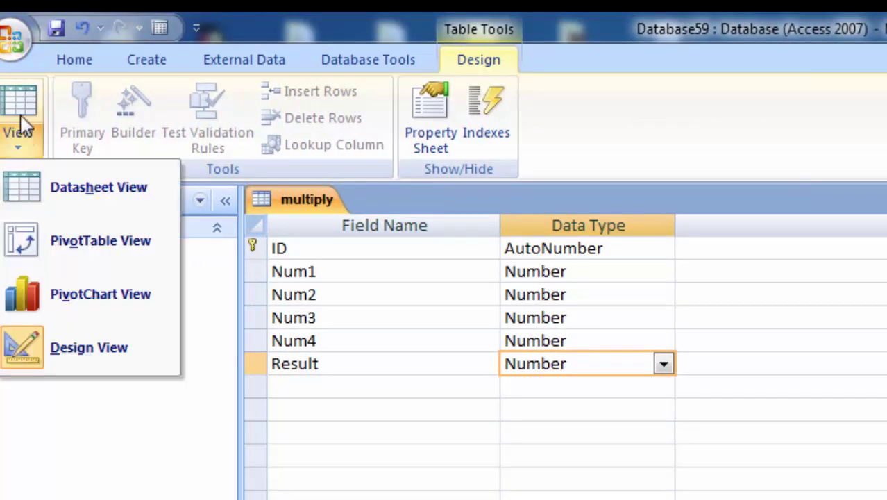
pyautogui.click(56, 198)
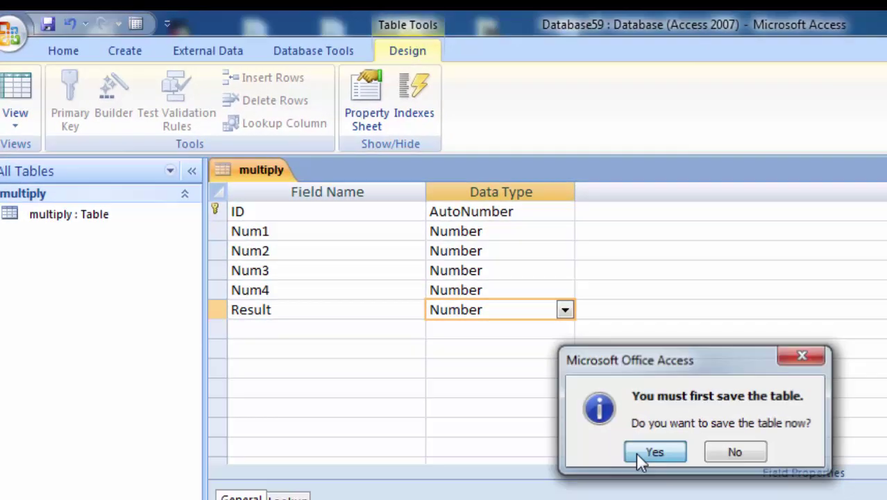
pyautogui.click(716, 493)
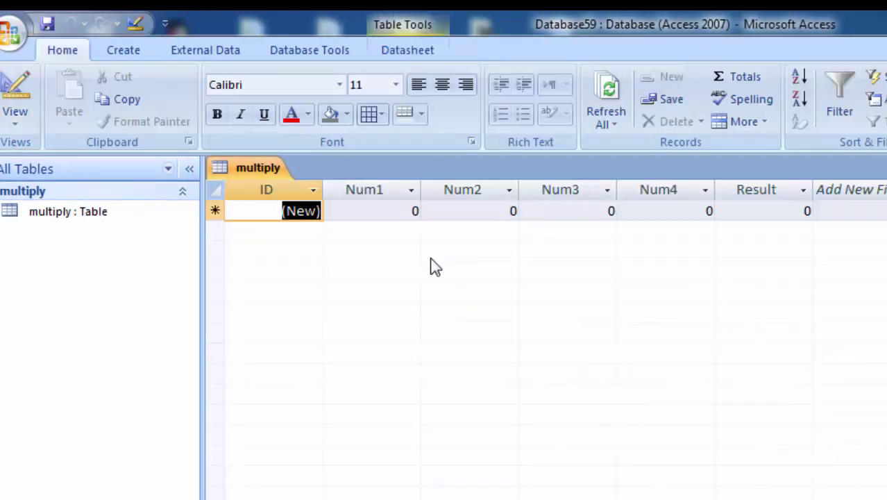
# Start a new query design based on the multiply table.
pyautogui.click(125, 53)
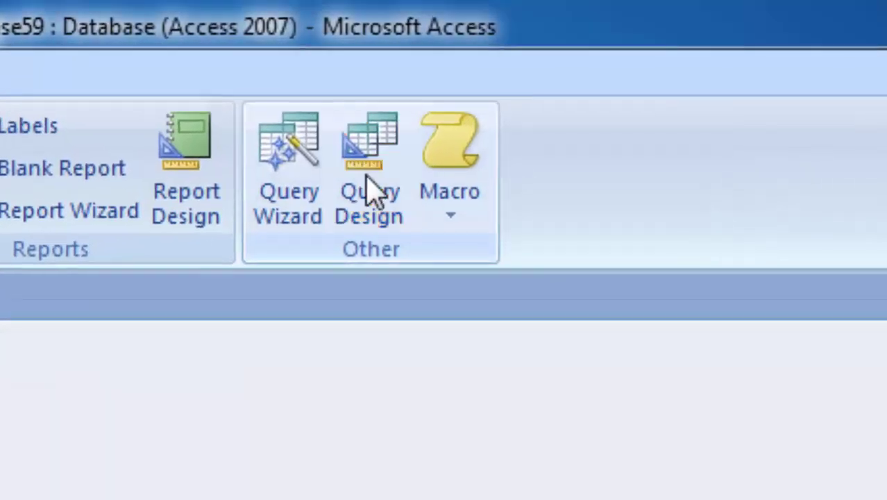
pyautogui.click(505, 174)
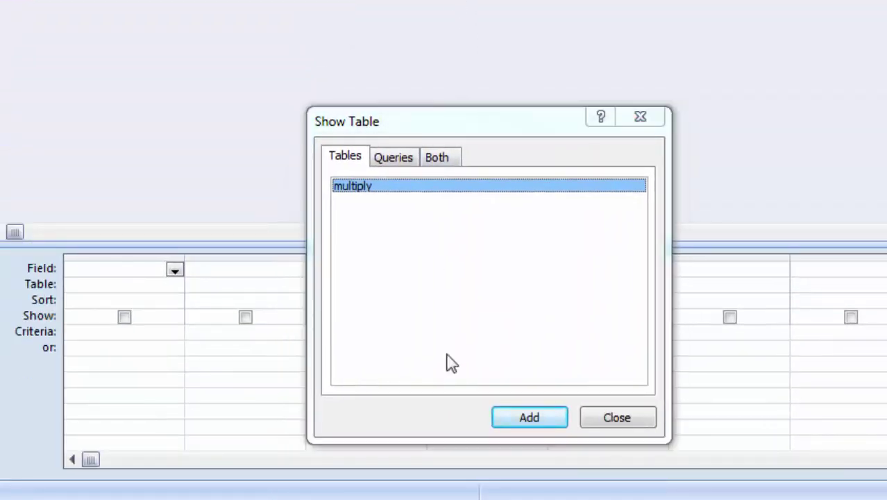
pyautogui.click(521, 419)
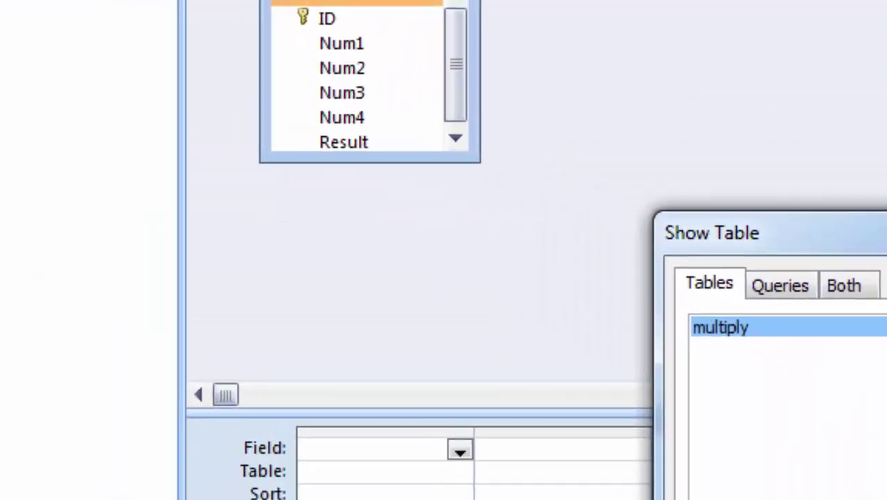
pyautogui.press('Escape')
# Add ID, Num1, Num2, Num3, Num4 and Result to the query grid.
pyautogui.doubleClick(295, 5)
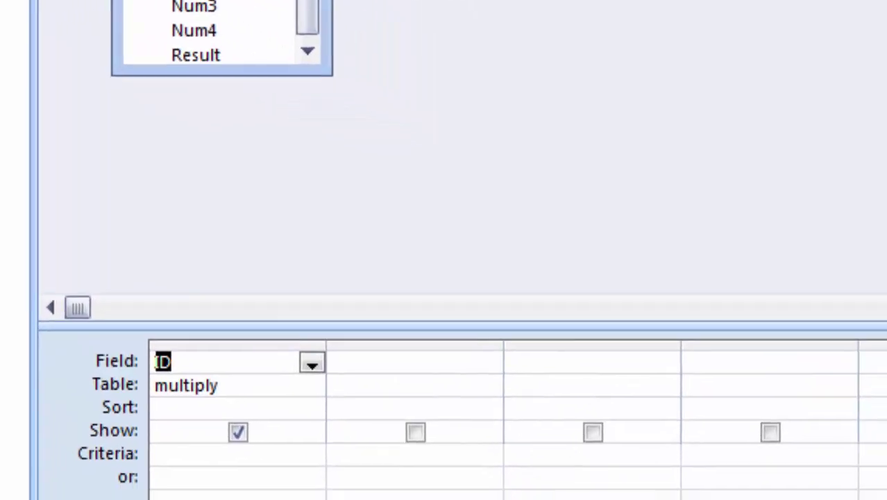
pyautogui.doubleClick(315, 57)
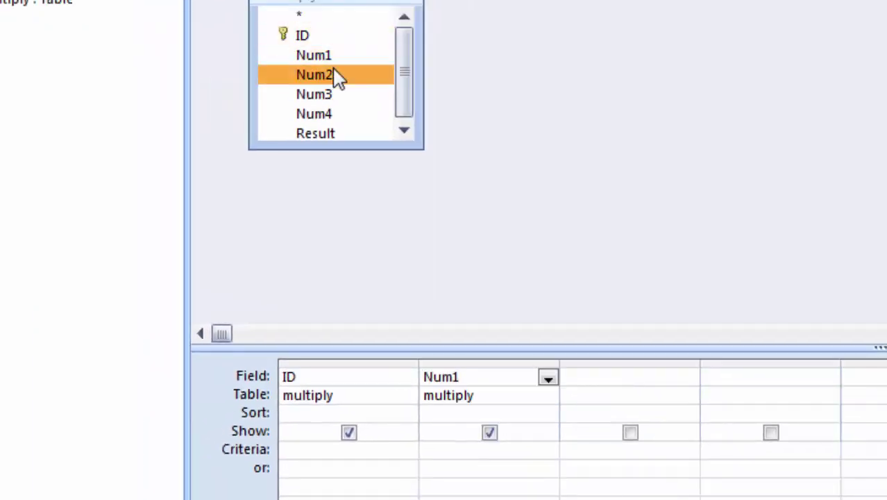
pyautogui.doubleClick(326, 75)
pyautogui.doubleClick(325, 95)
pyautogui.doubleClick(43, 55)
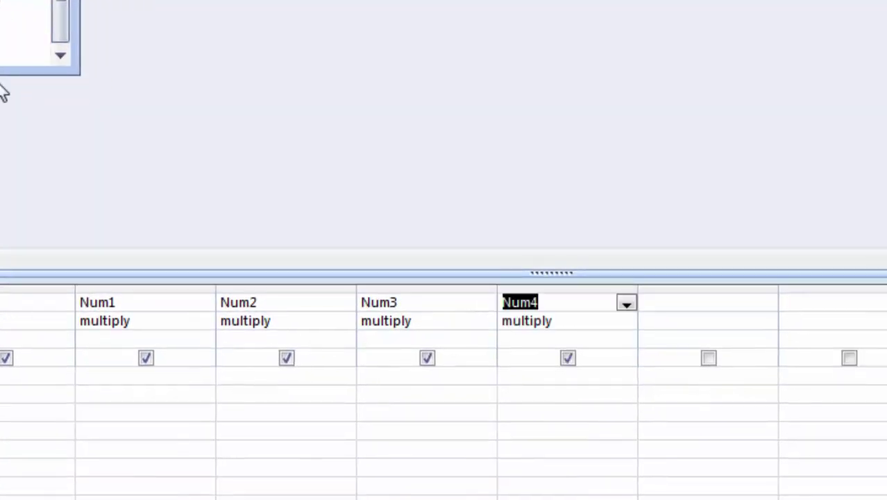
pyautogui.doubleClick(55, 71)
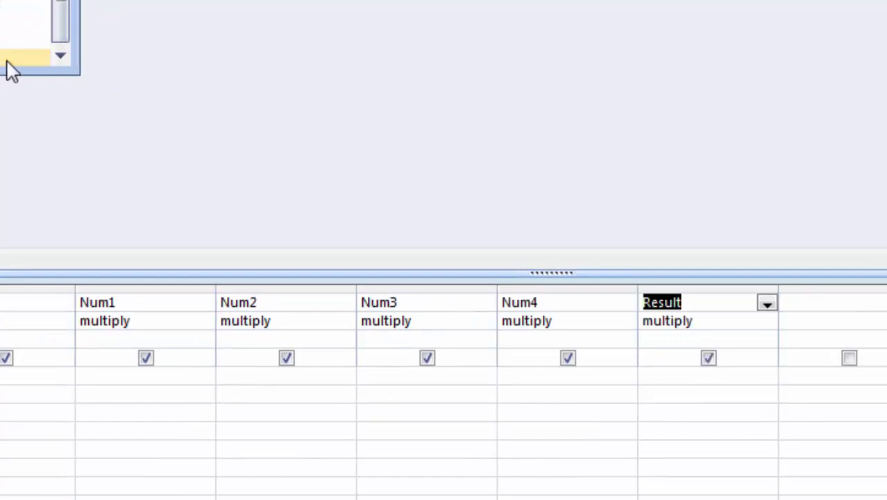
pyautogui.click(710, 309)
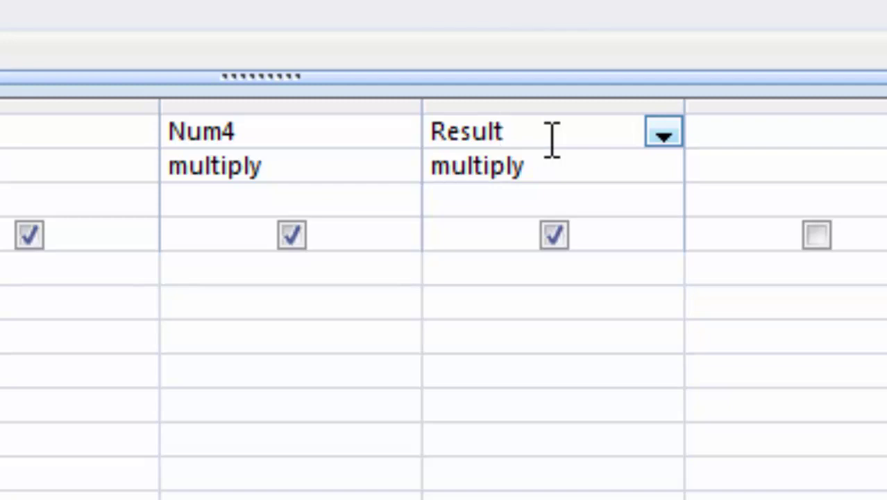
# Enter the expression Result:[Num1]*[Num2]*[Num3]*[Num4] in the Result column.
pyautogui.write(':')
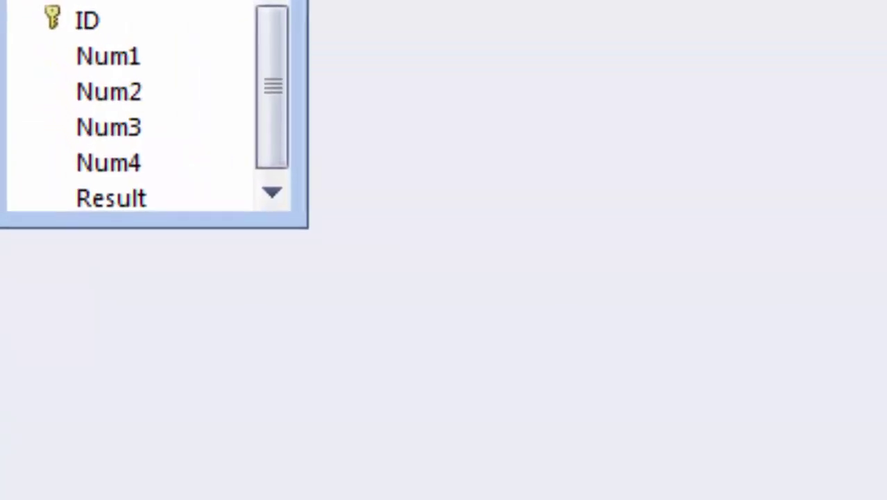
pyautogui.write('Num')
pyautogui.write('1]')
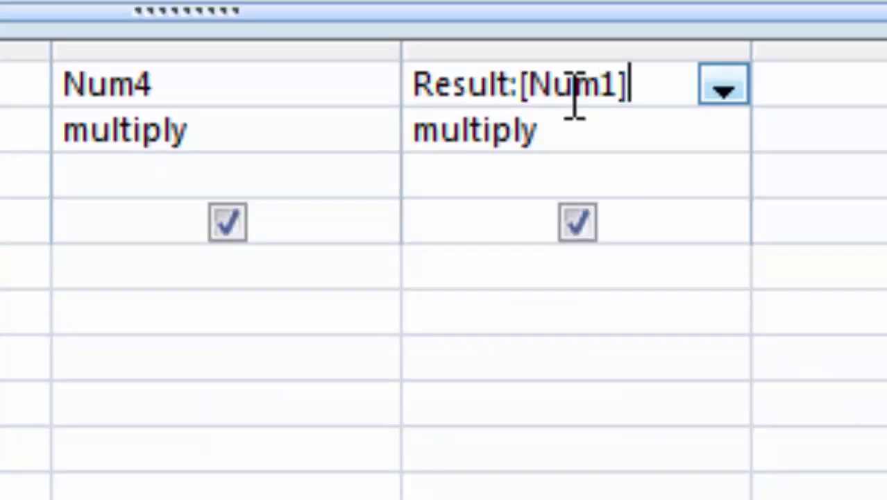
pyautogui.write('*')
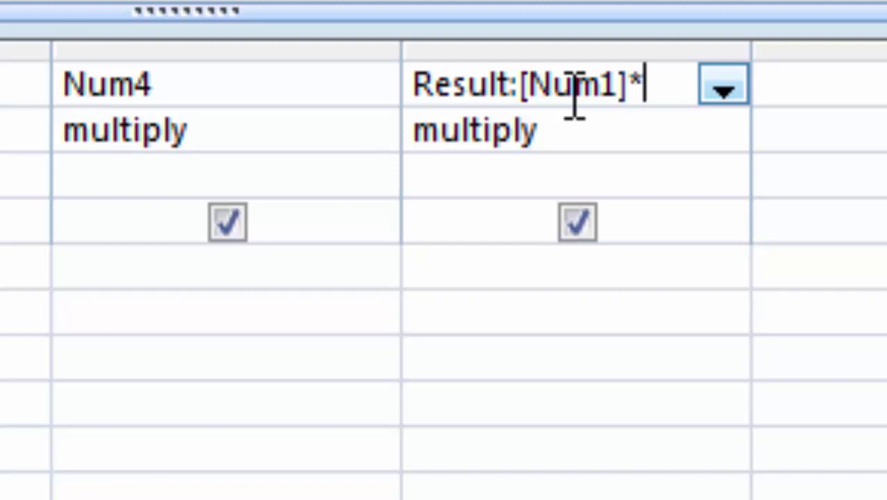
pyautogui.write('[N')
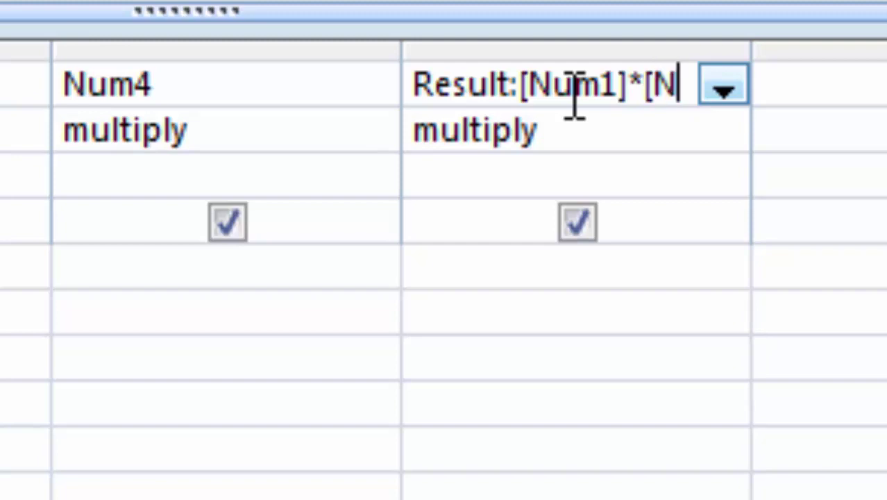
pyautogui.write('um2')
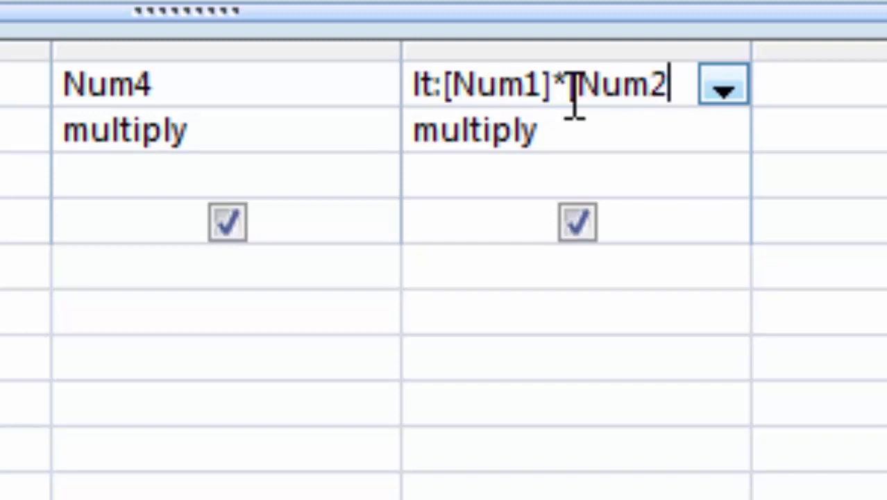
pyautogui.write(']')
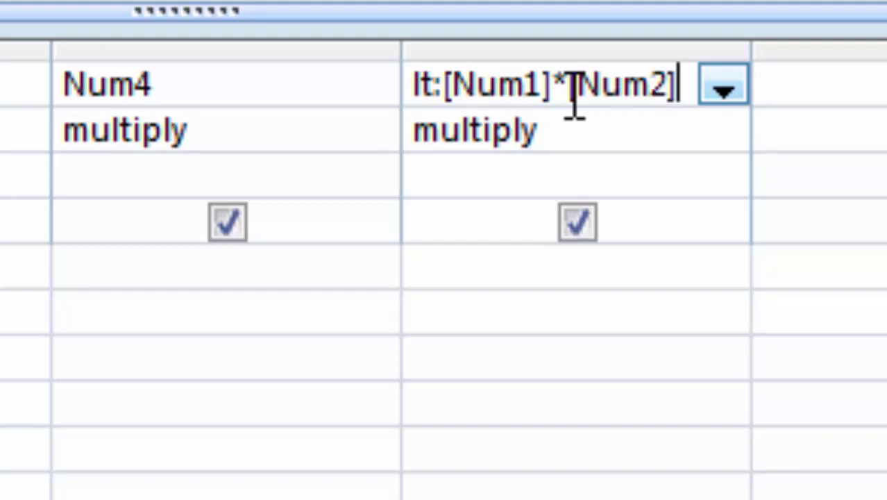
pyautogui.write('*[')
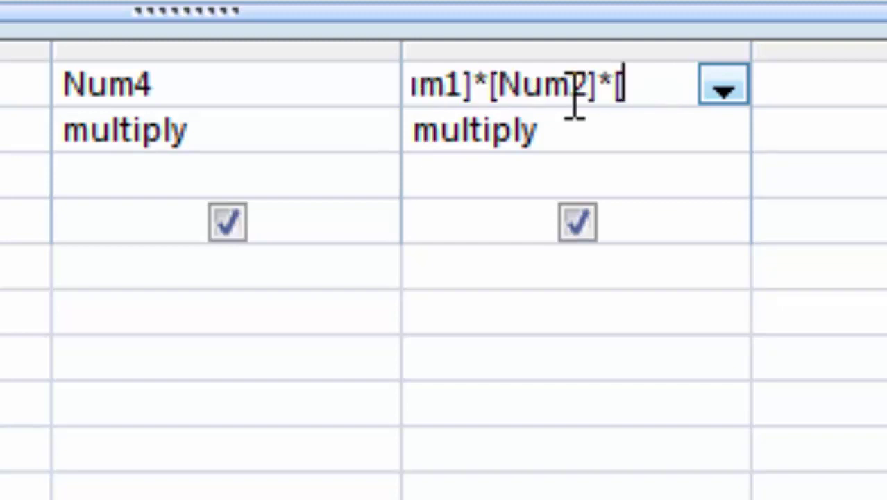
pyautogui.write('Num')
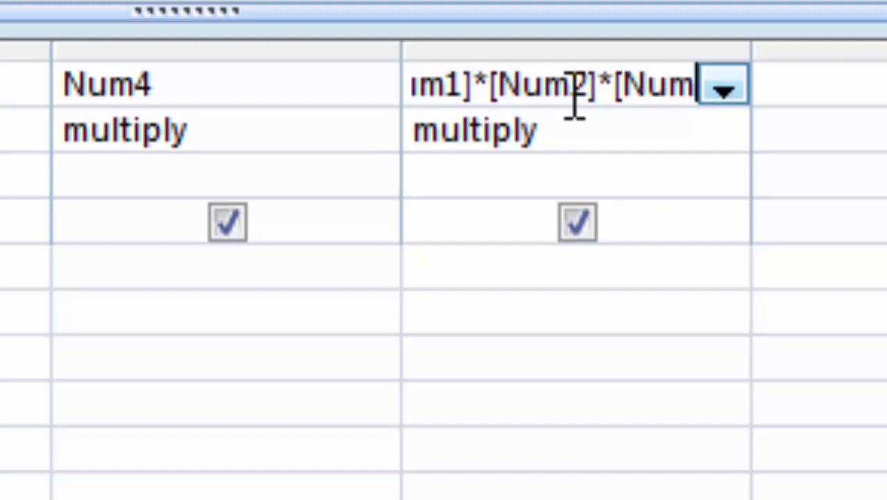
pyautogui.write('3]')
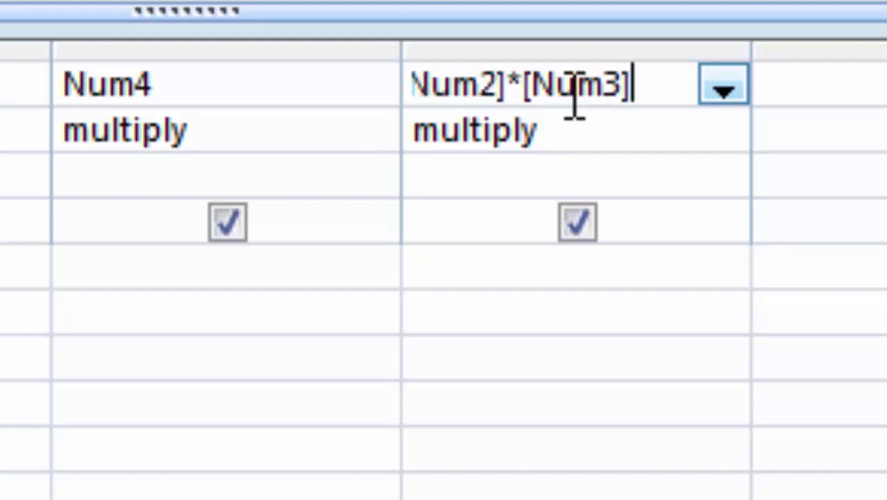
pyautogui.write('*[')
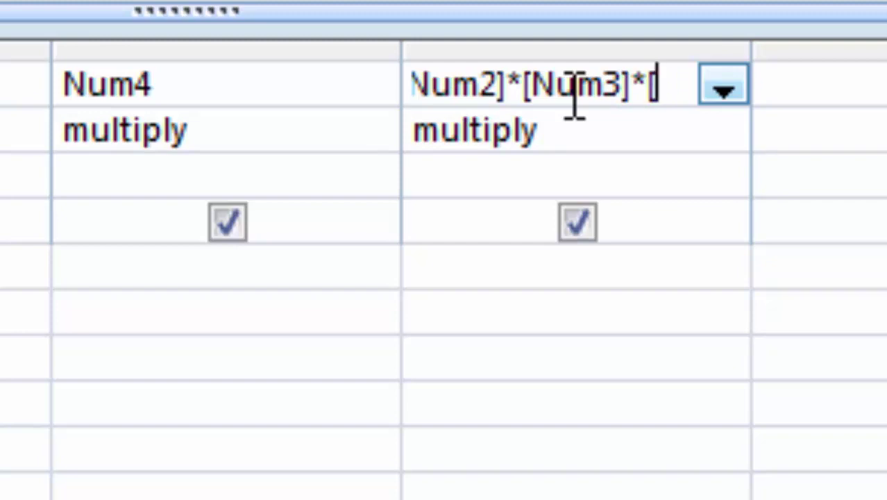
pyautogui.write('M')
pyautogui.press('BackSpace')
pyautogui.write('N')
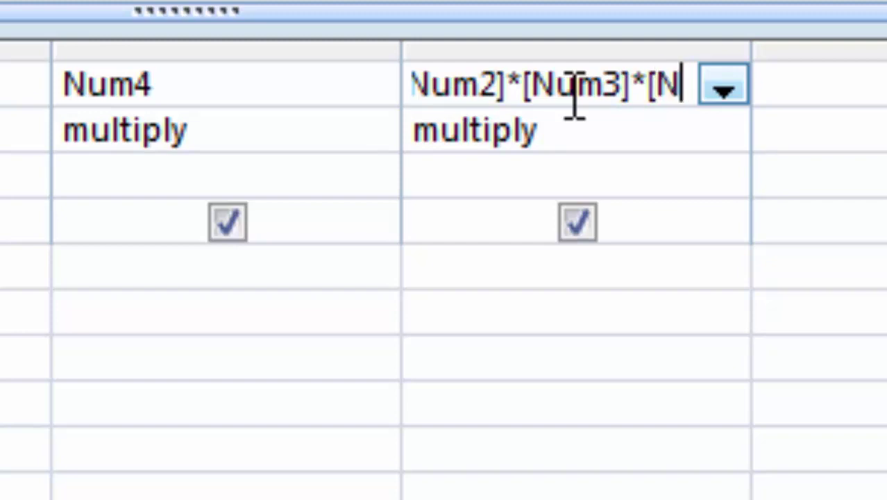
pyautogui.write('um4]')
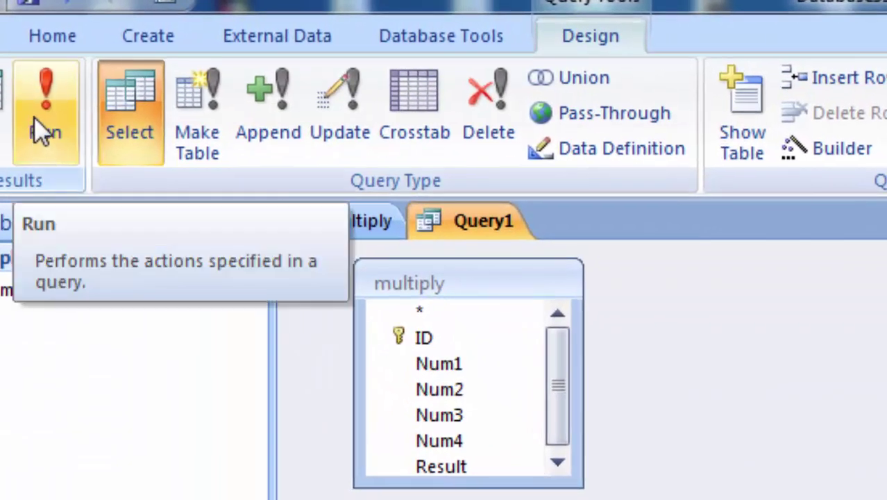
# Run the query and enter 6.5, 7.66, 8.777 and 5.6 as the first record.
pyautogui.click(34, 116)
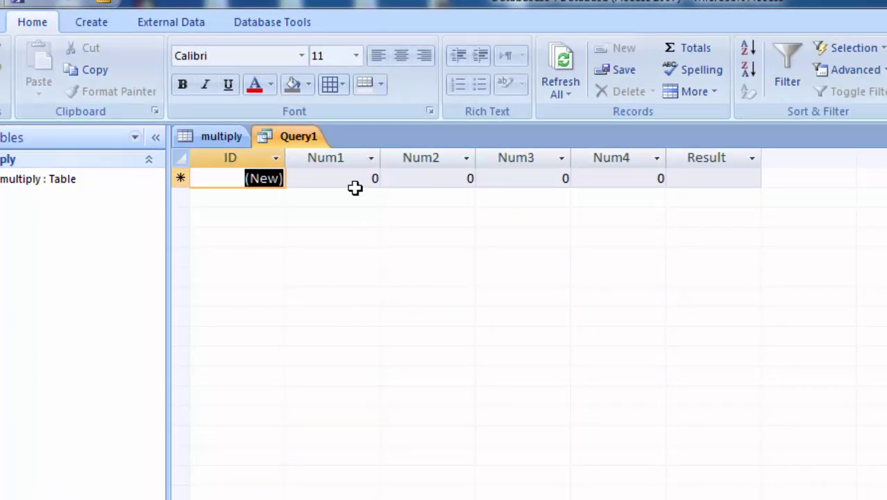
pyautogui.click(372, 178)
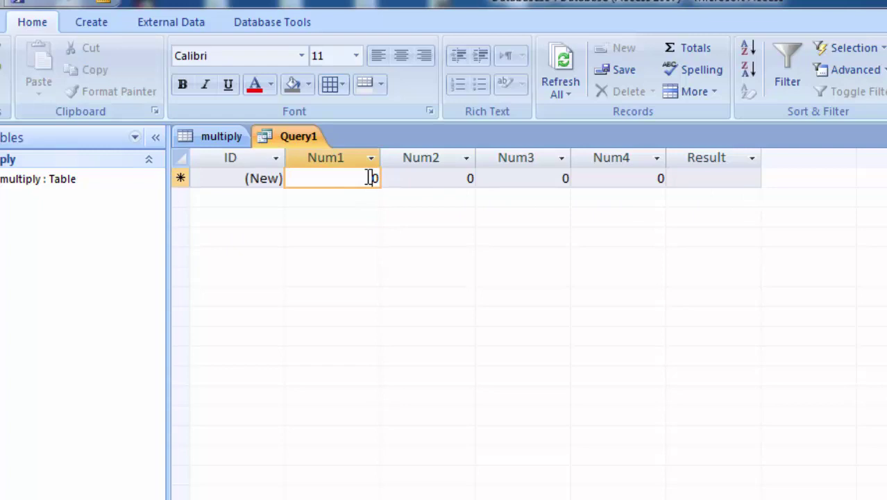
pyautogui.write('6')
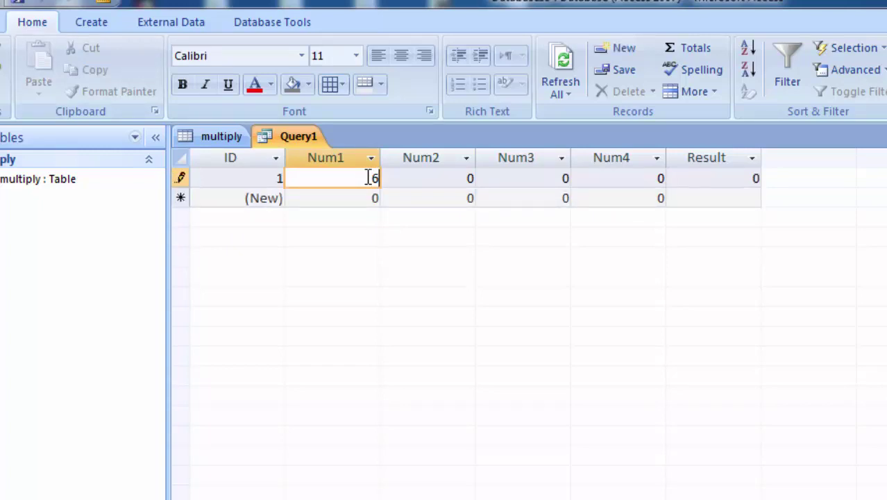
pyautogui.write('5')
pyautogui.press('Tab')
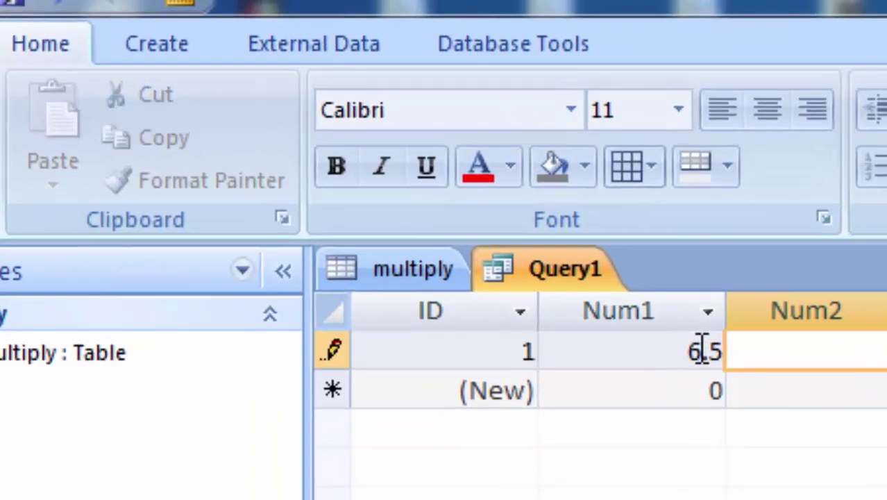
pyautogui.write('7.0')
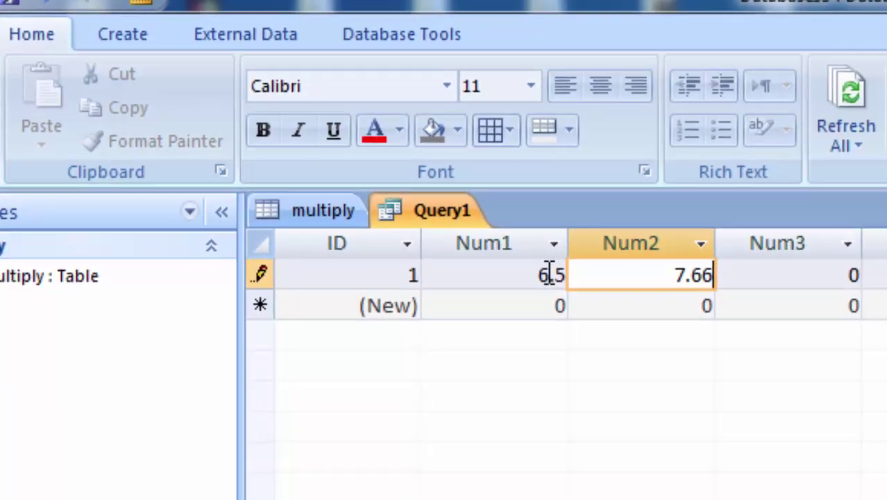
pyautogui.press('Tab')
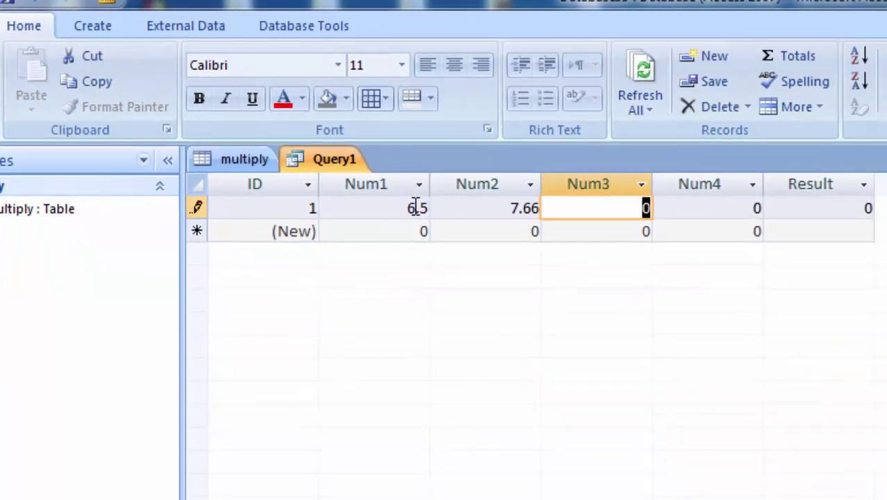
pyautogui.write('8.')
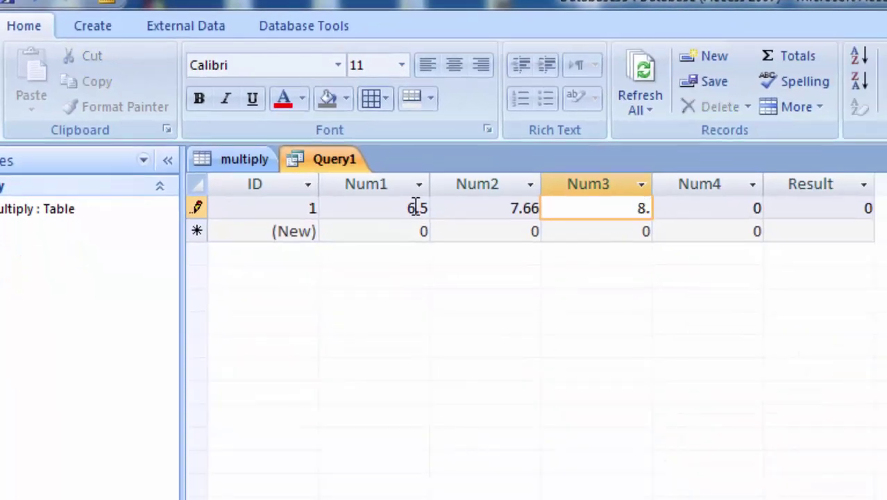
pyautogui.write('777')
pyautogui.press('Tab')
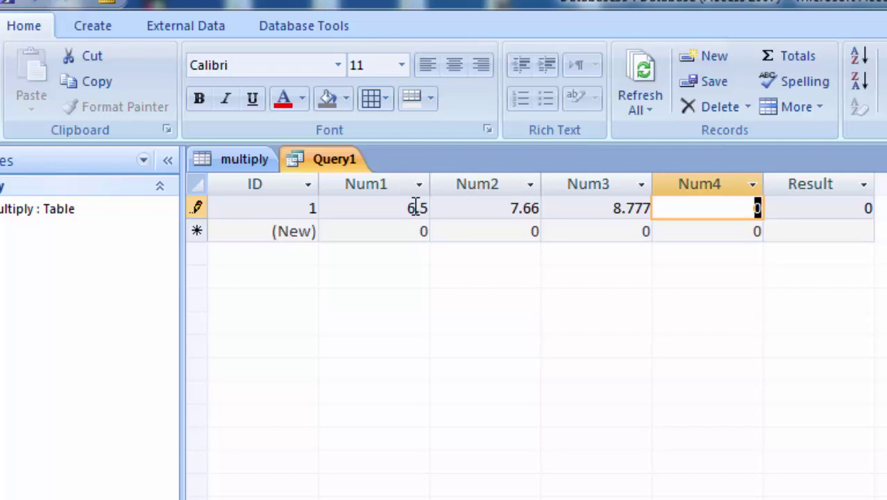
pyautogui.write('5.')
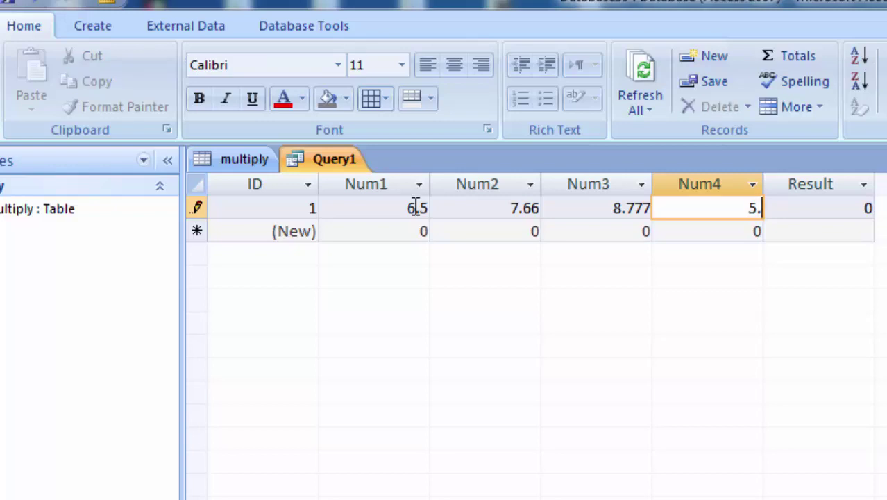
pyautogui.write('6')
pyautogui.press('Tab')
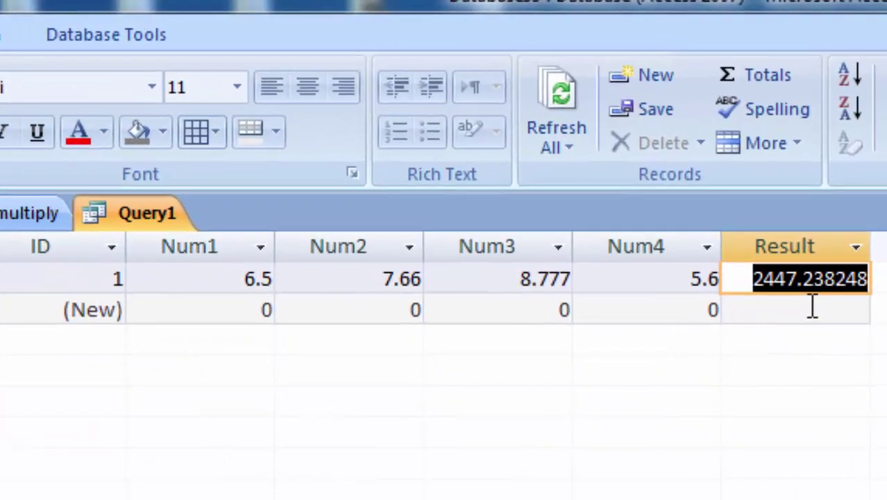
pyautogui.click(829, 231)
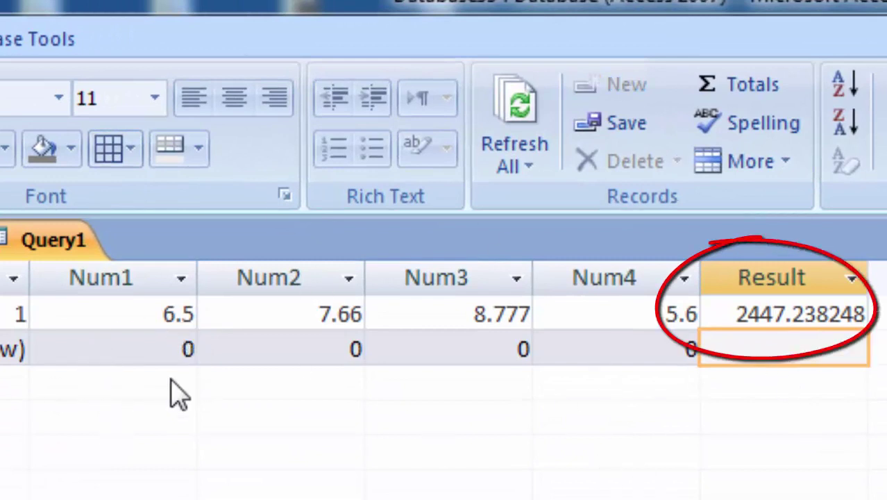
# Enter a second record of 5.32, 33.4, 7 and 5, yielding Result 6219.08.
pyautogui.click(114, 355)
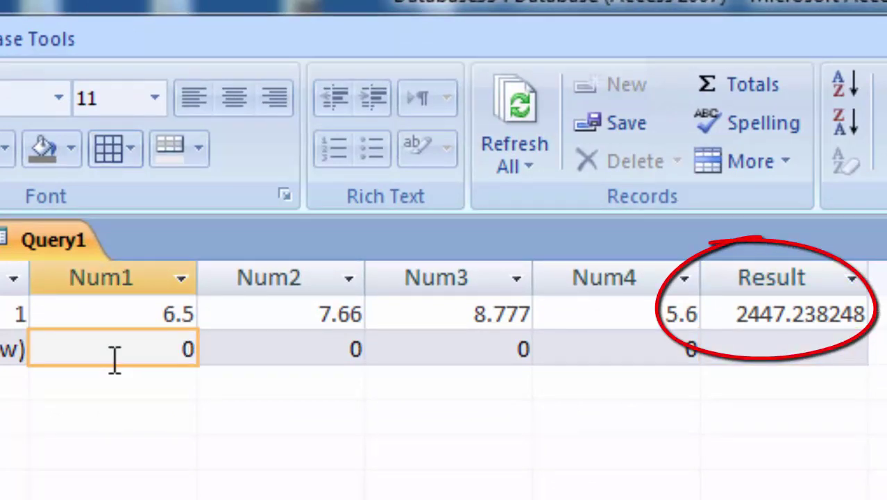
pyautogui.write('5.')
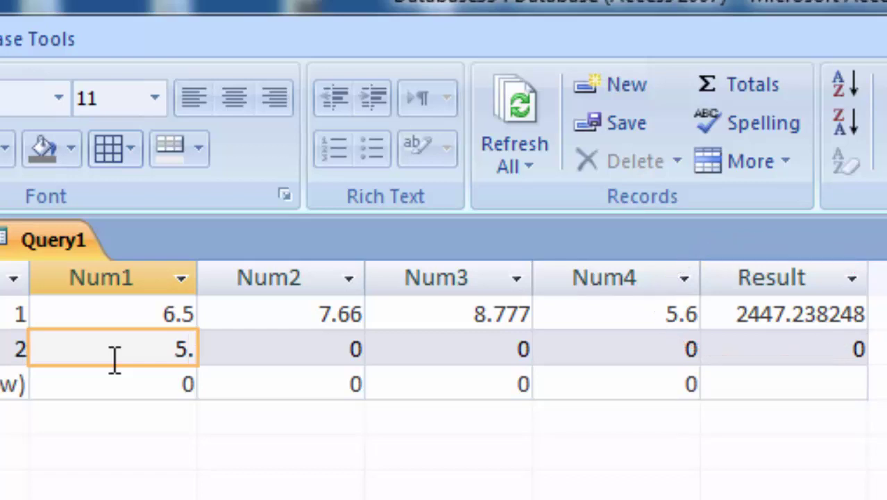
pyautogui.write('32')
pyautogui.press('Tab')
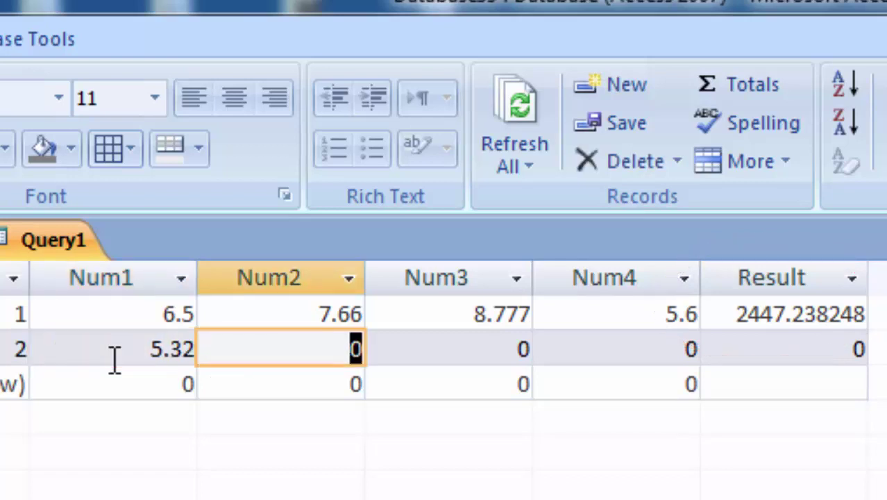
pyautogui.write('33.4')
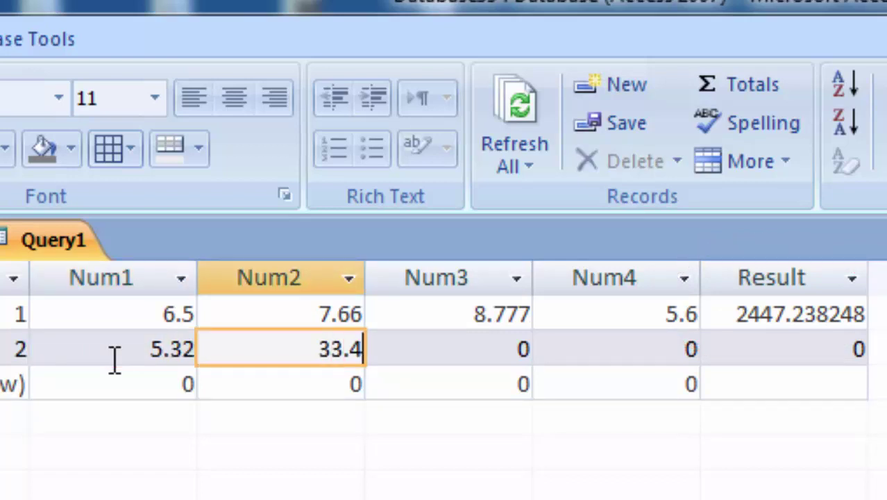
pyautogui.press('Tab')
pyautogui.write('7')
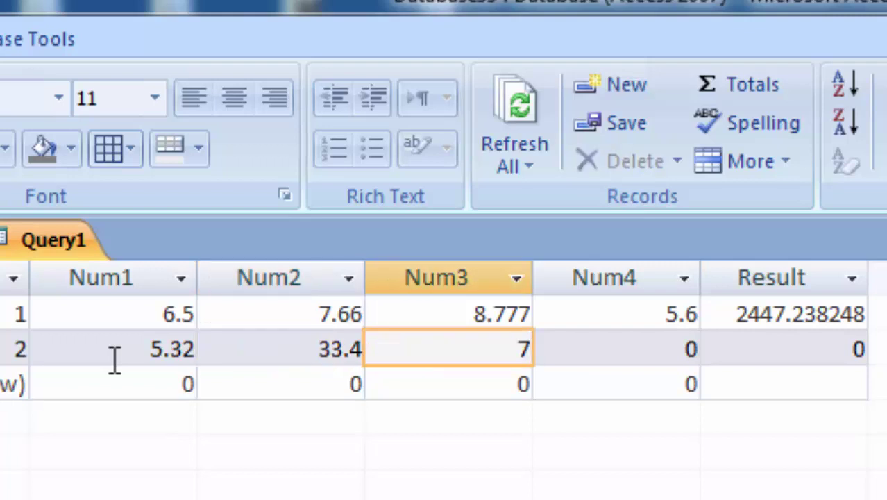
pyautogui.press('Tab')
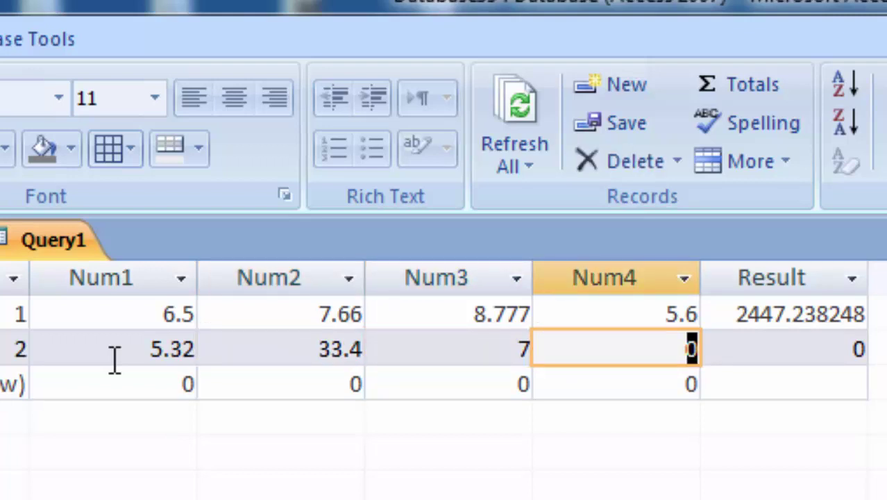
pyautogui.write('5')
pyautogui.press('Tab')
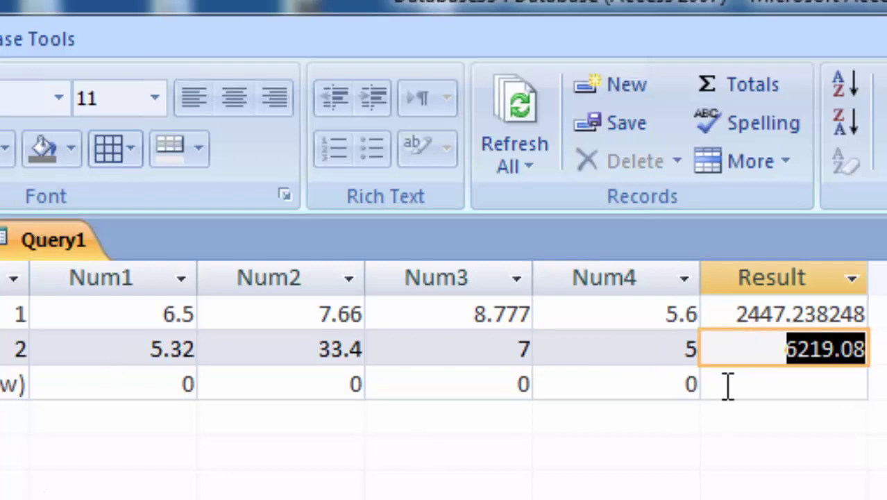
pyautogui.click(141, 392)
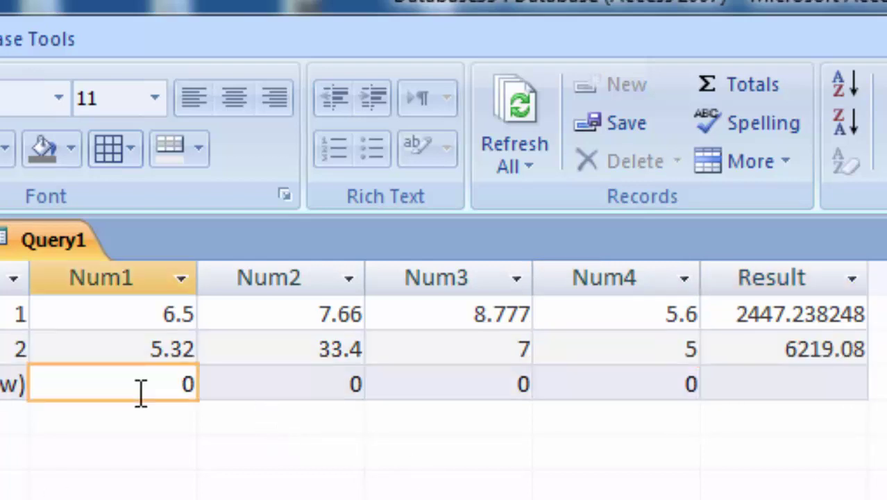
# Enter 4, 2, 2, 2 as the third record's Num1–Num4 and save it so Result shows 32.
pyautogui.write('4')
pyautogui.press('Tab')
pyautogui.write('2')
pyautogui.press('Tab')
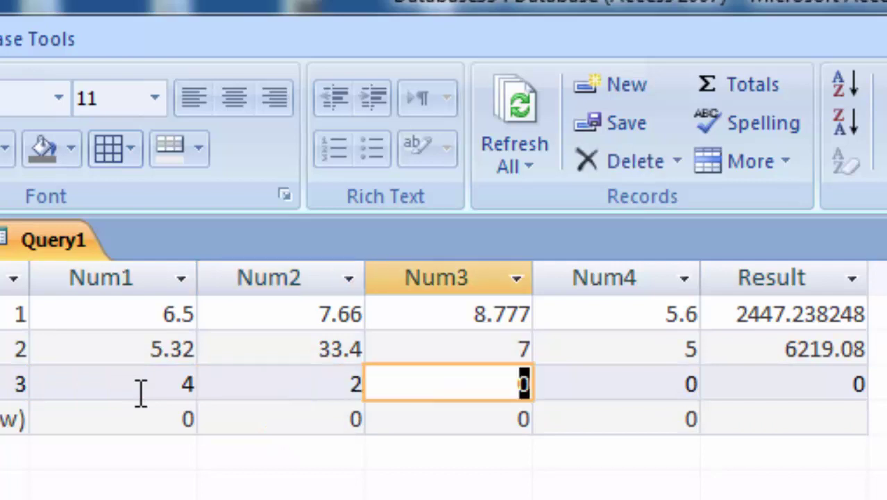
pyautogui.write('2')
pyautogui.press('Tab')
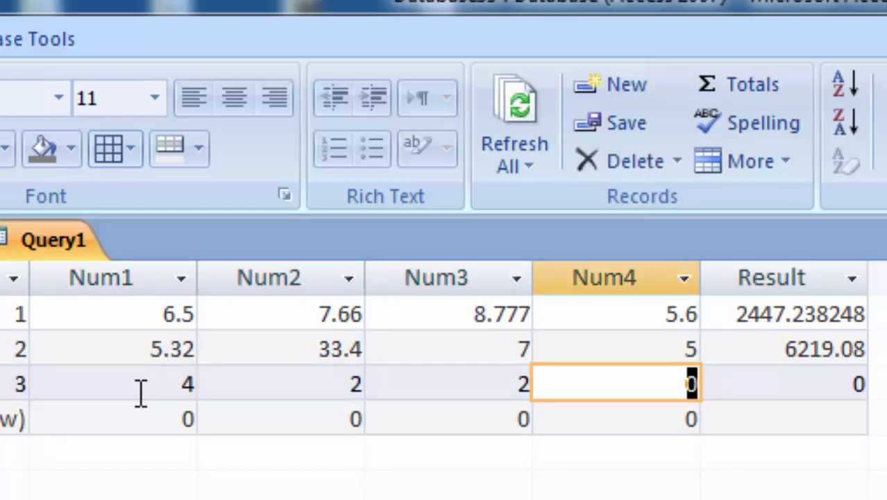
pyautogui.write('2')
pyautogui.press('Tab')
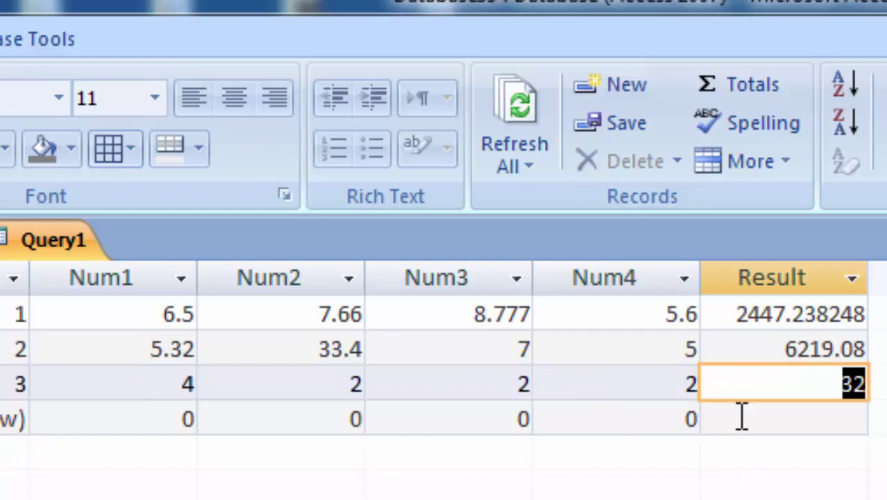
pyautogui.click(772, 420)
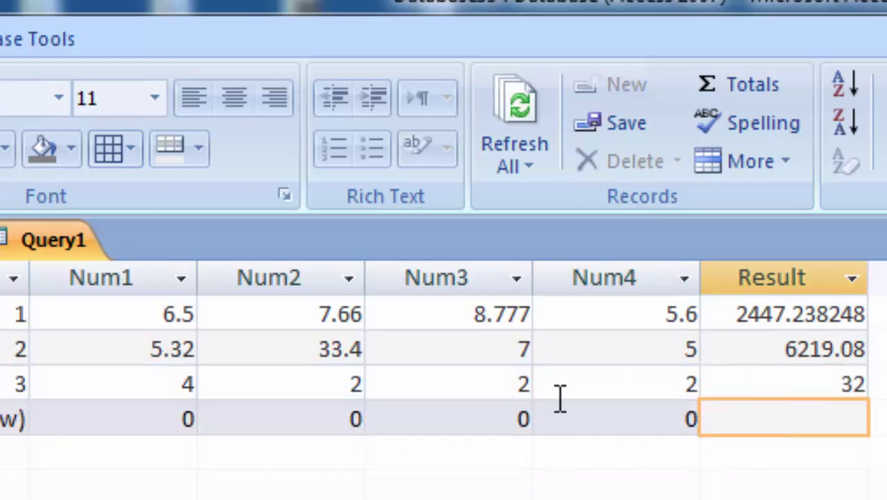